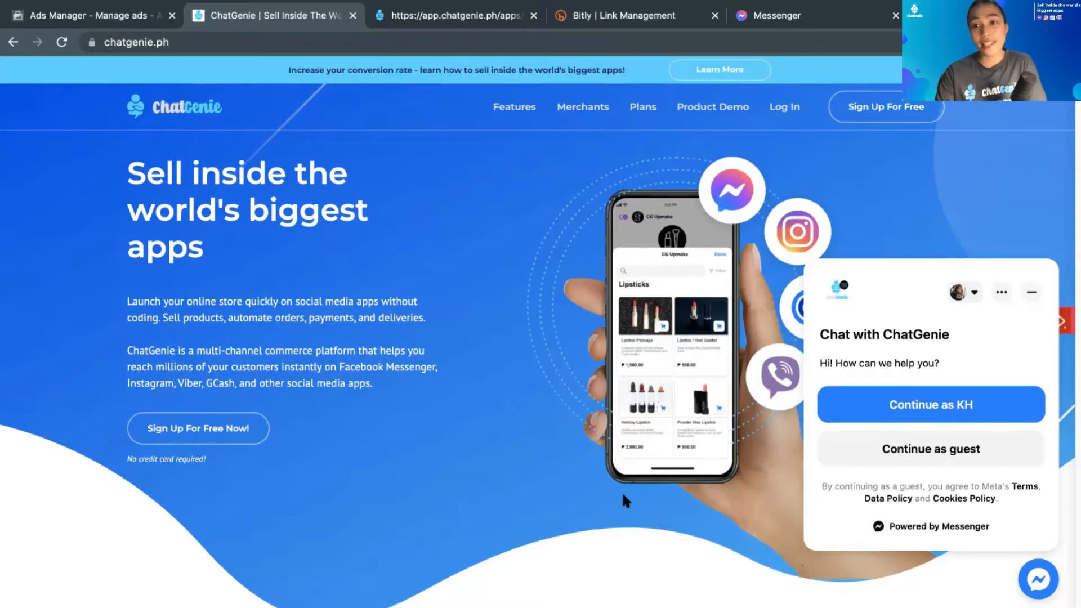
# Switch to the ChatGenie merchant dashboard and view the shop's Overview page.
pyautogui.click(369, 20)
pyautogui.scroll(1, 113, 150)
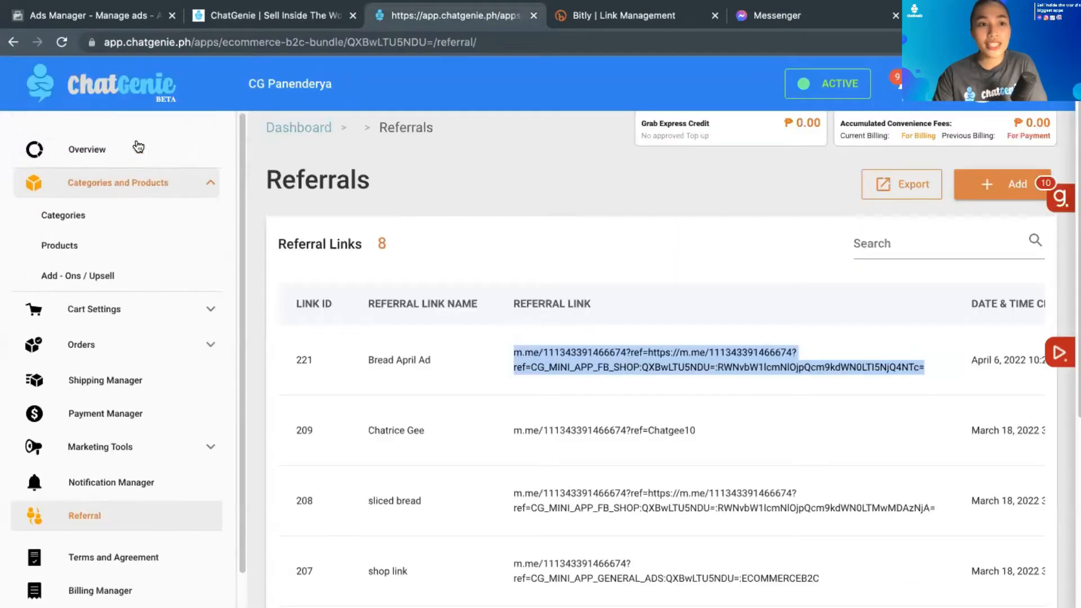
pyautogui.click(111, 149)
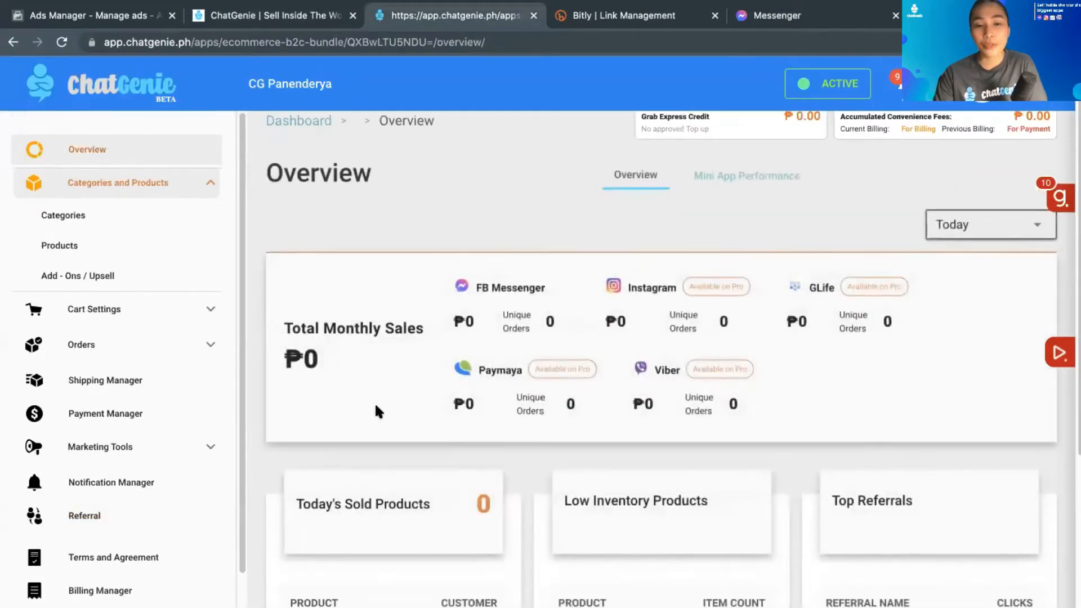
pyautogui.scroll(1, 373, 402)
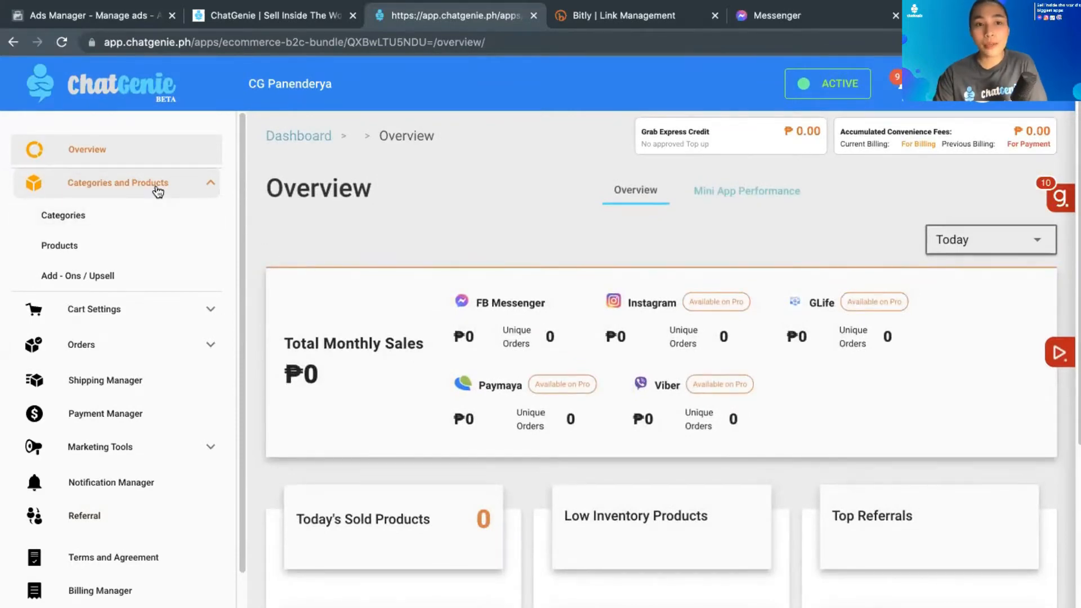
# Copy the share link of the Sourdough Loaf from the shop's product list.
pyautogui.click(150, 237)
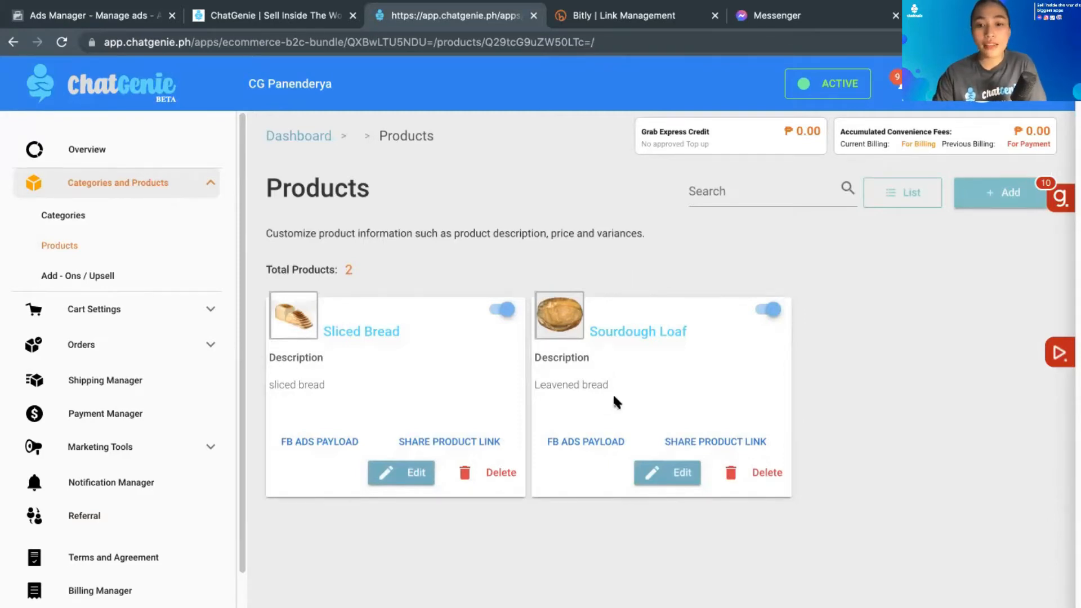
pyautogui.click(704, 453)
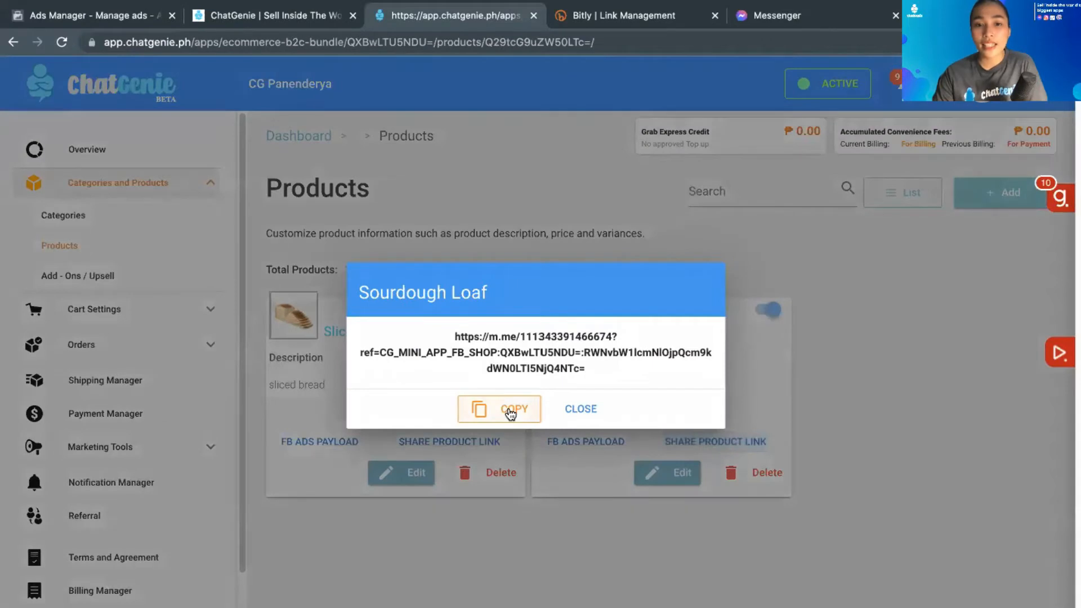
pyautogui.click(510, 415)
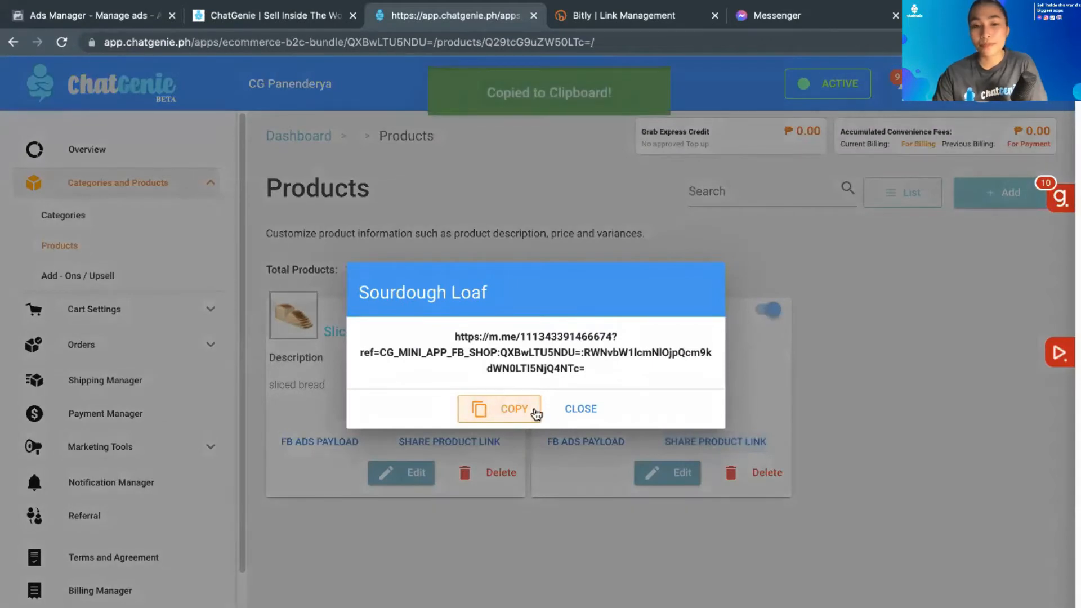
pyautogui.click(569, 411)
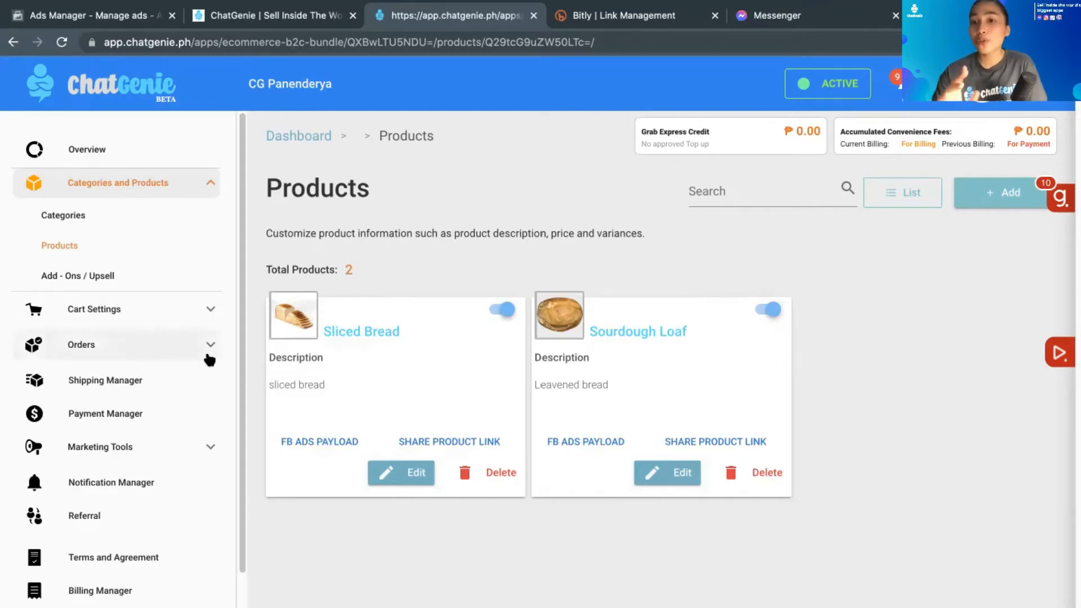
# Try to add a referral link named "Sourdough Bread April Ad" that uses the copied Sourdough Loaf product link.
pyautogui.click(146, 513)
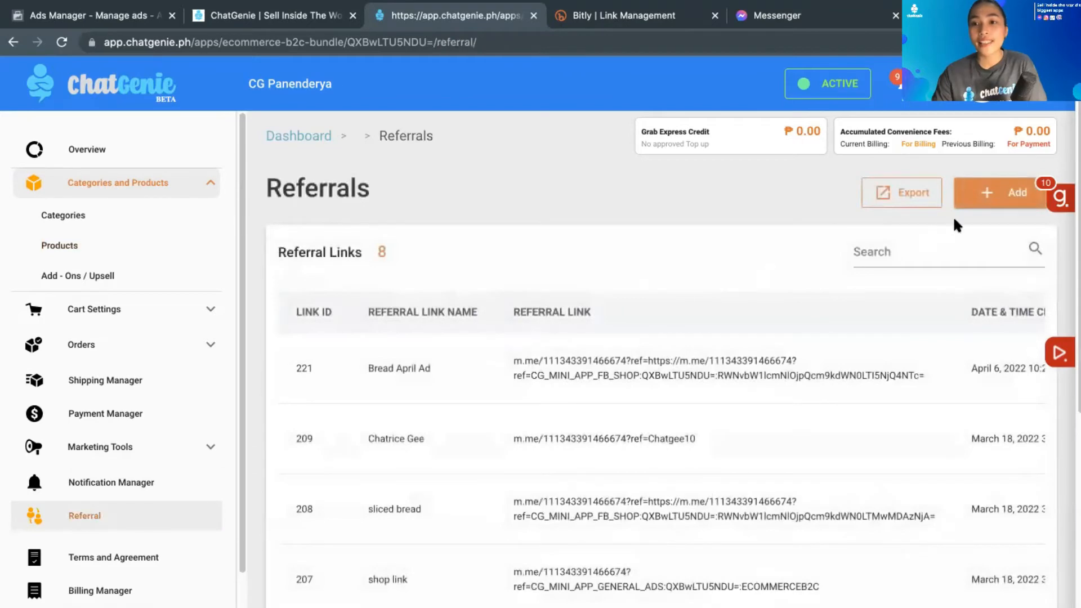
pyautogui.click(982, 205)
pyautogui.click(428, 327)
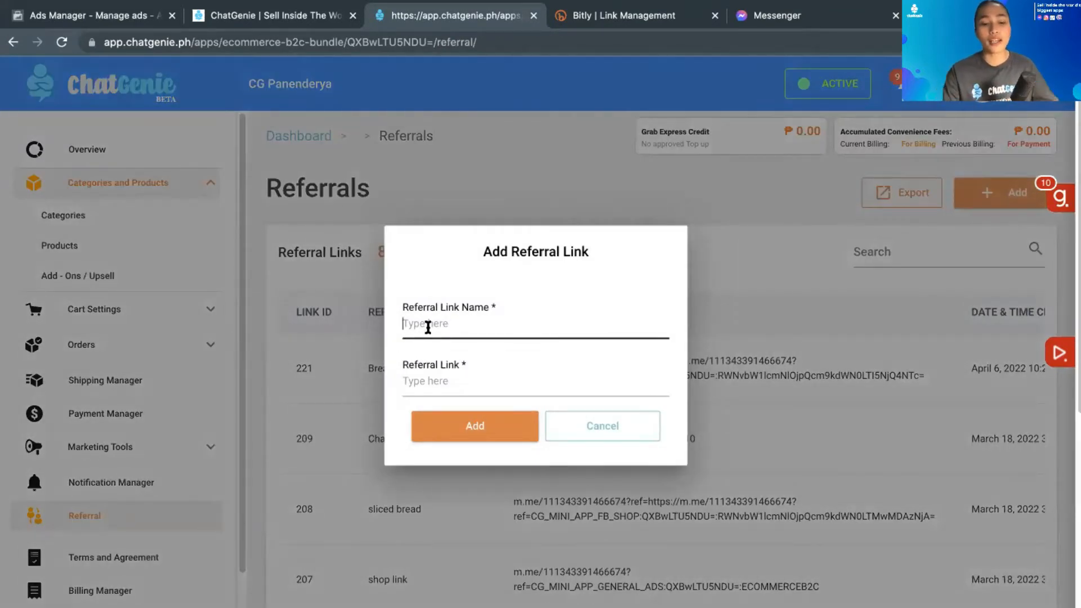
pyautogui.write('S')
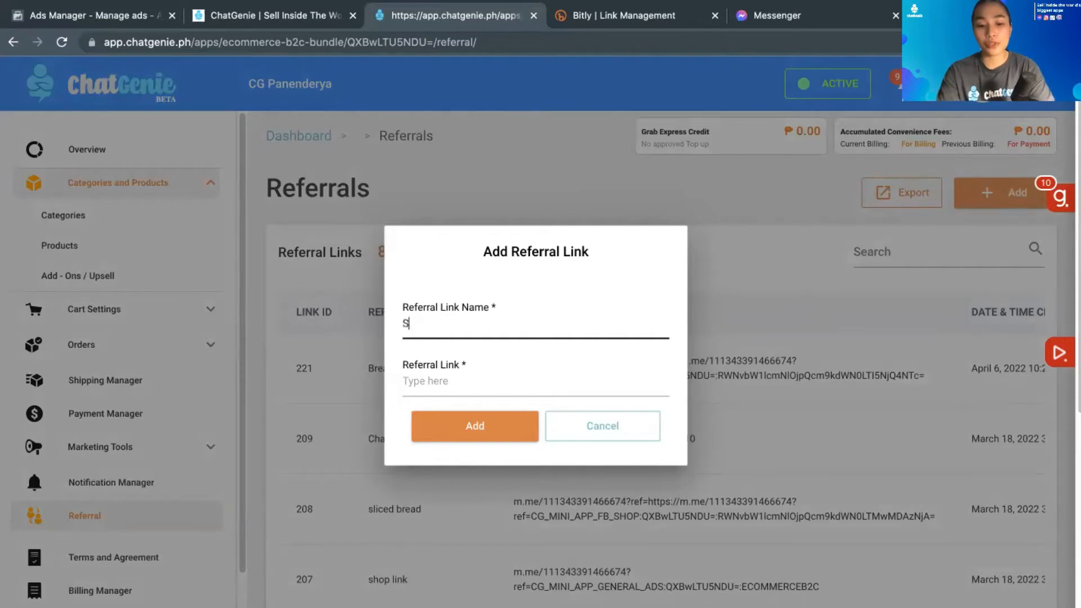
pyautogui.write('ourdough Bre')
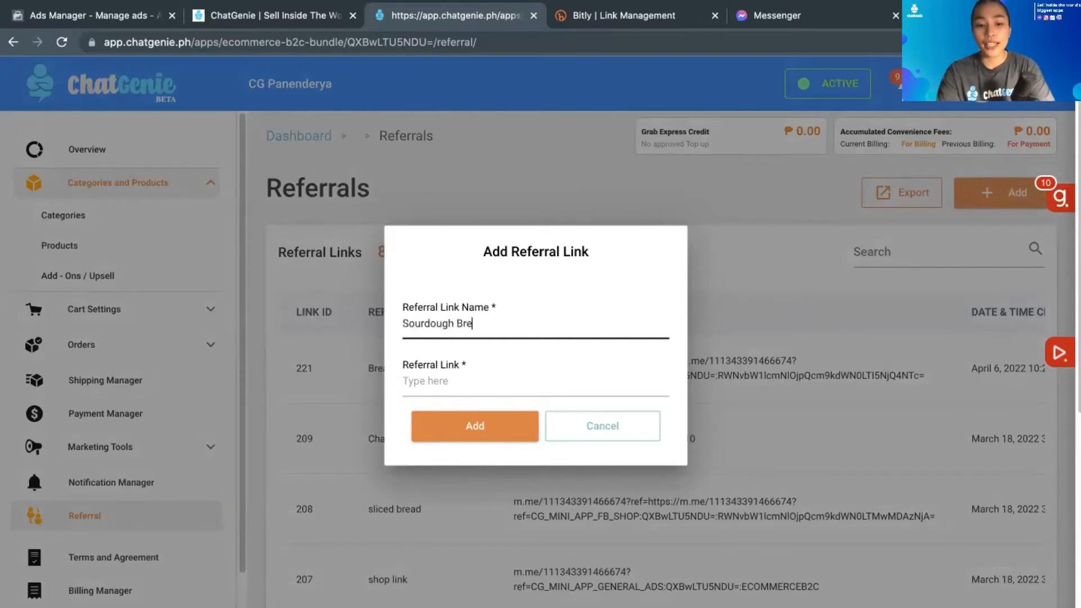
pyautogui.write('ad A')
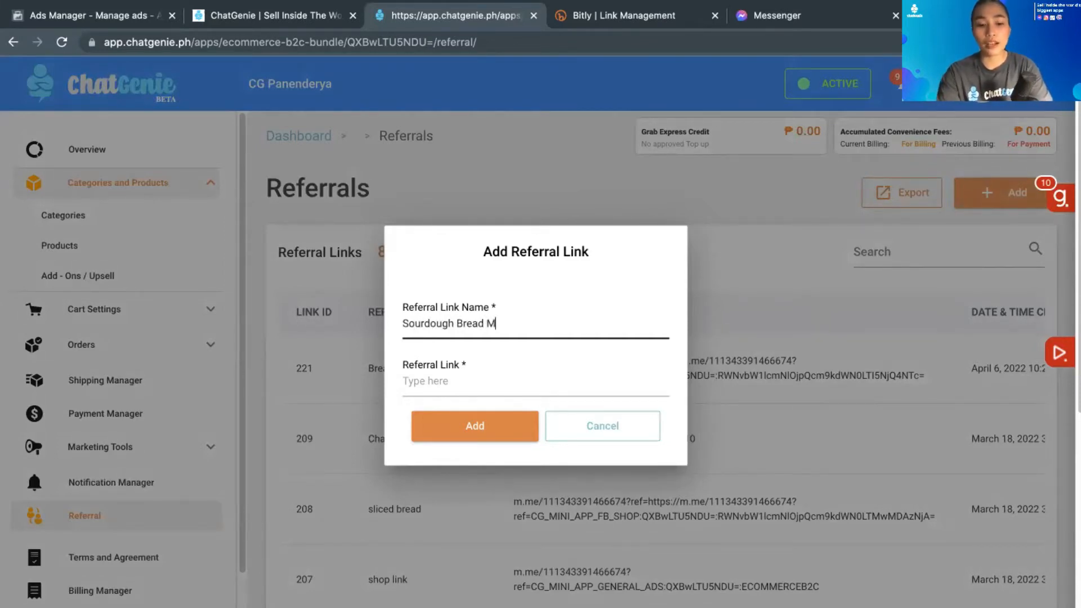
pyautogui.press('BackSpace')
pyautogui.write('April Ad')
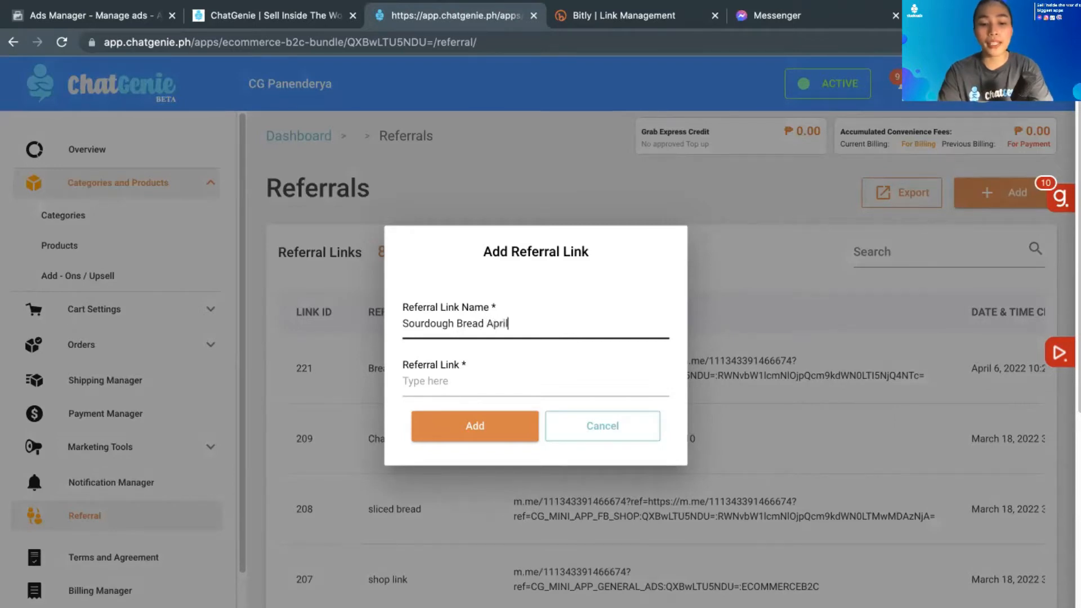
pyautogui.click(418, 382)
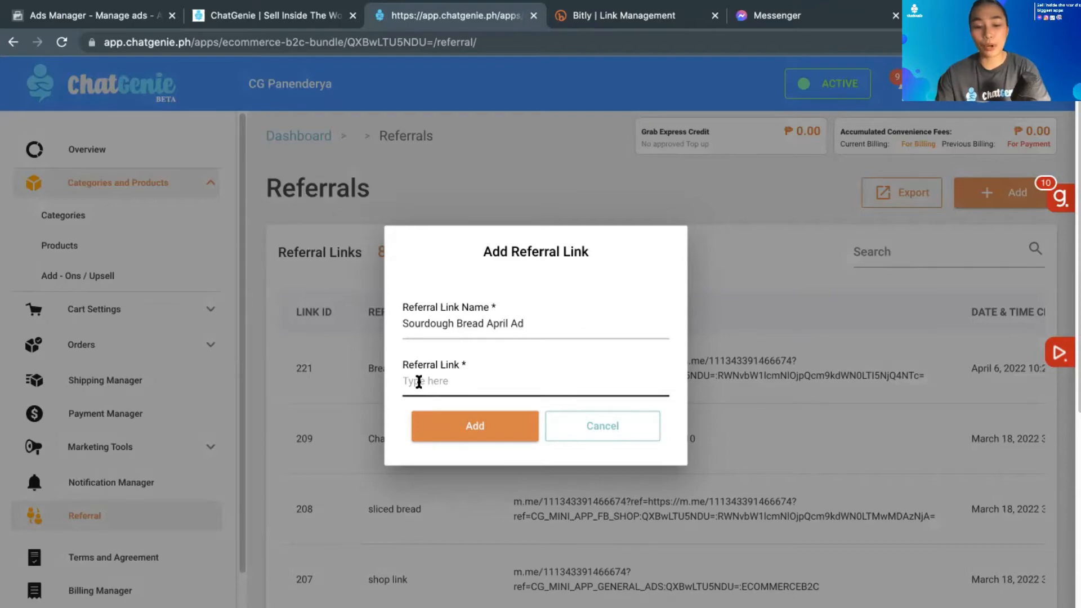
pyautogui.hotkey('ctrl', 'v')
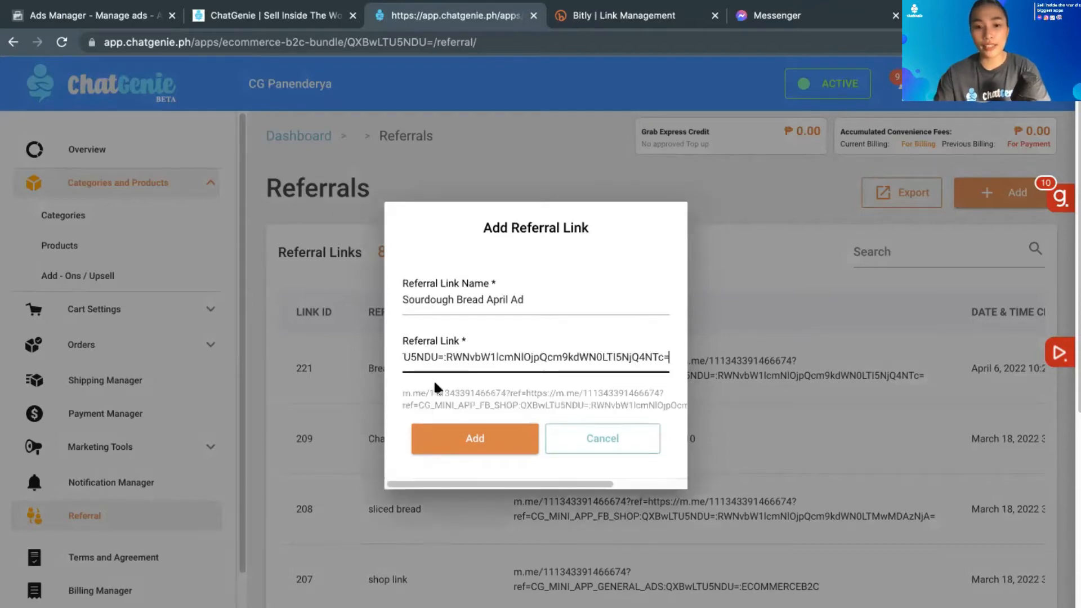
pyautogui.click(475, 445)
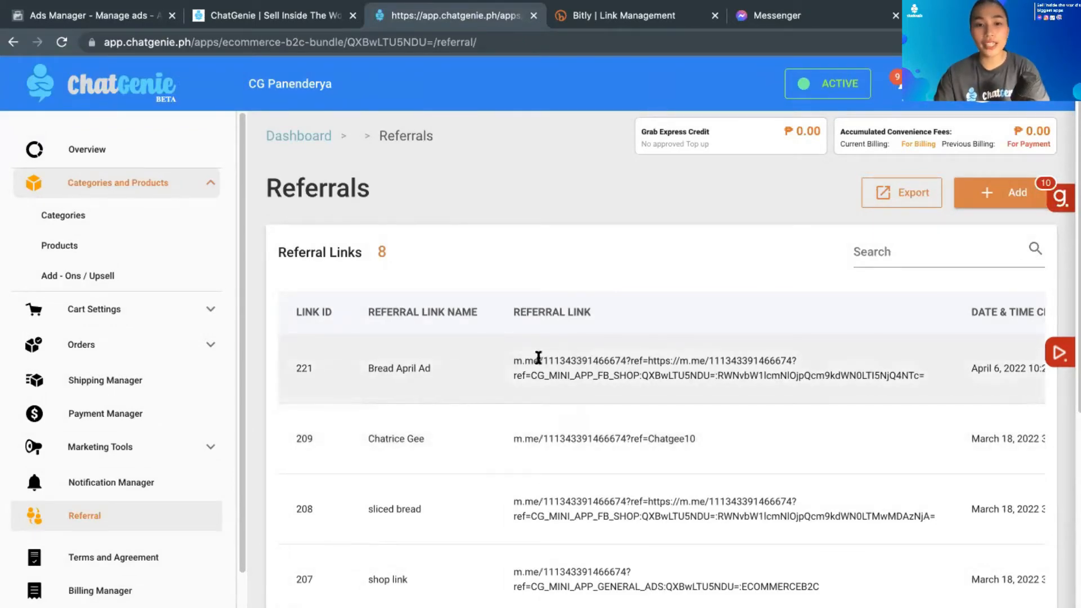
# Copy the referral link of the "Bread April Ad" entry from the referral list.
pyautogui.hscroll(1, 514, 362)
pyautogui.hscroll(5, 514, 362)
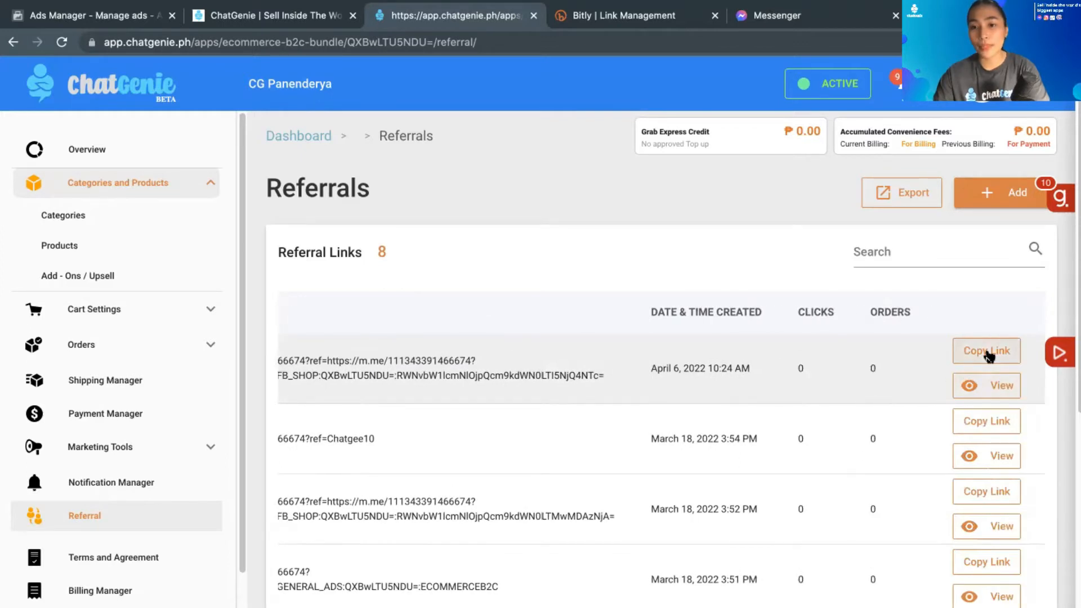
pyautogui.click(988, 354)
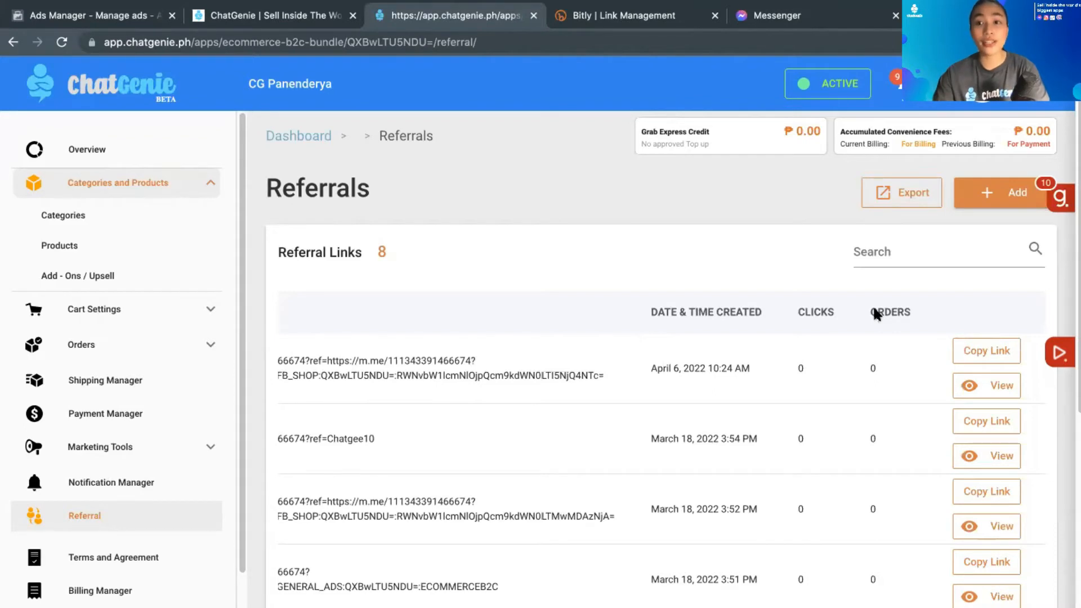
pyautogui.click(975, 356)
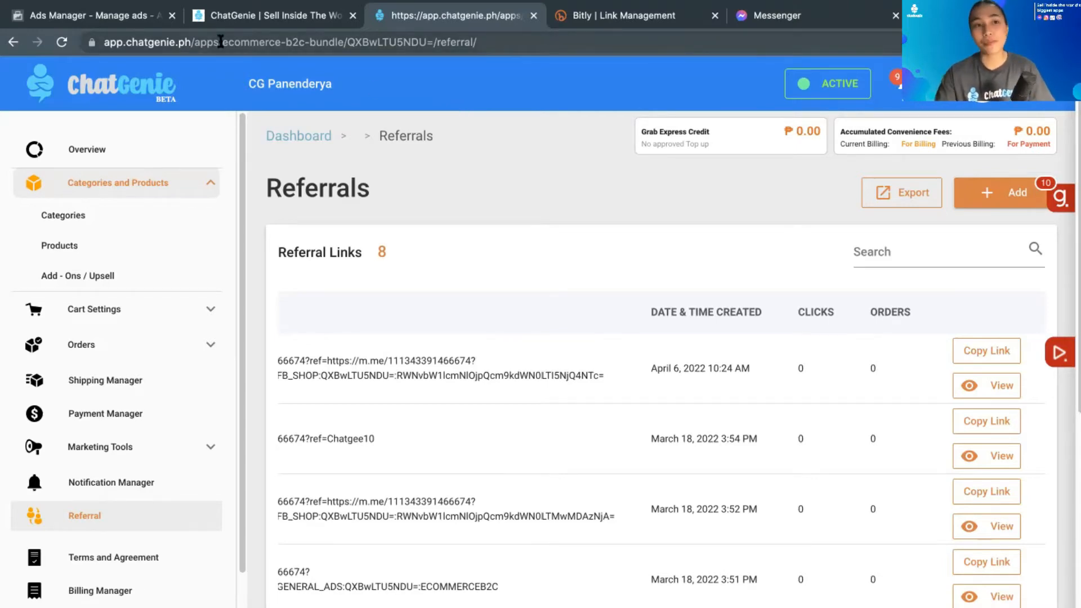
# Switch to Facebook Ads Manager and view the settings of the "Panaderya Shop Now Ad" campaign.
pyautogui.click(120, 17)
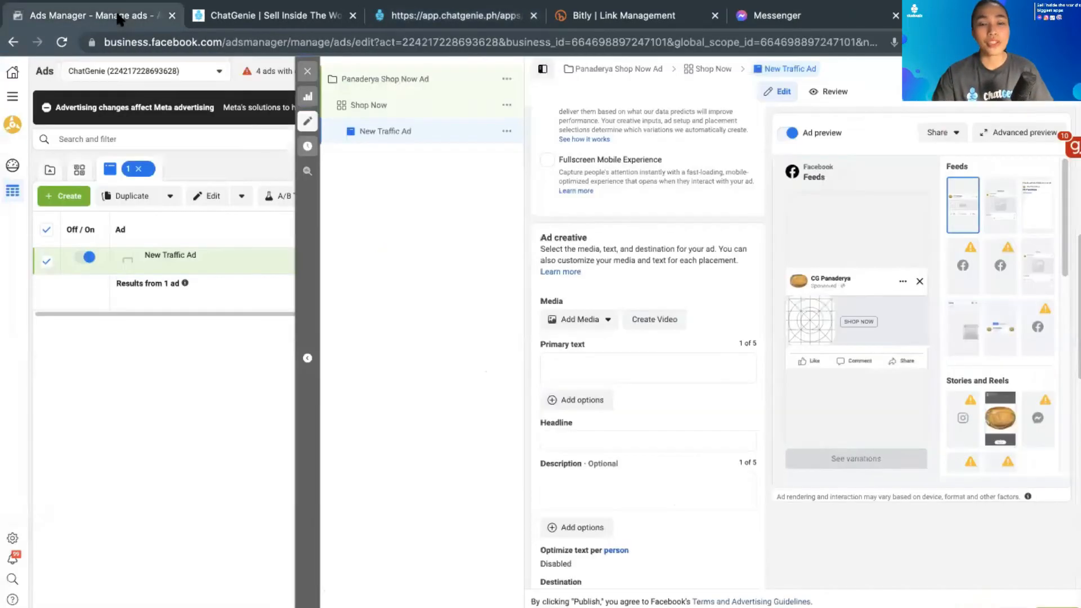
pyautogui.scroll(7, 665, 271)
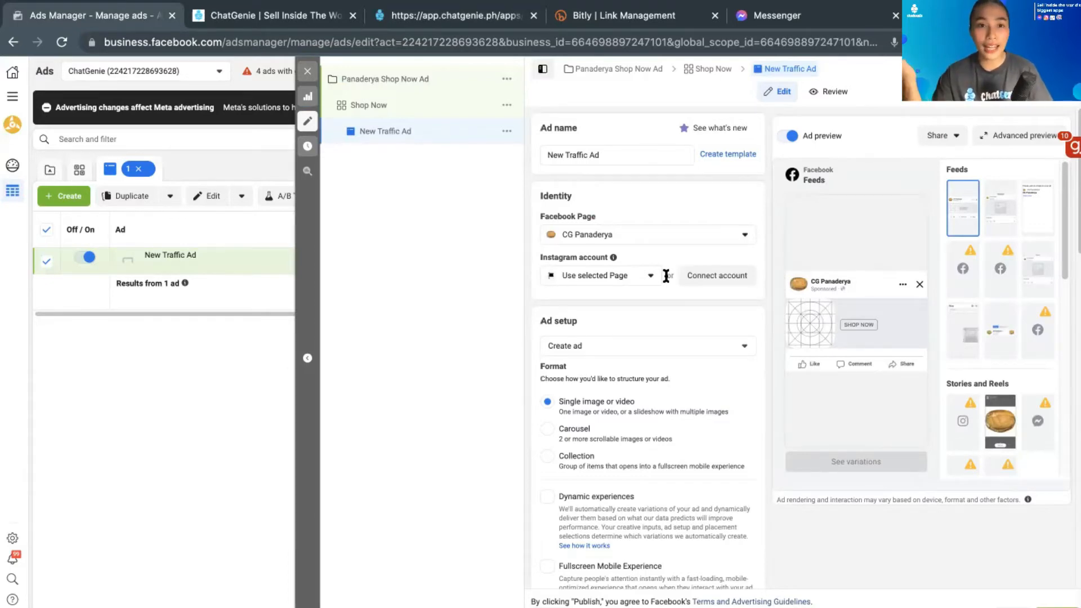
pyautogui.click(389, 86)
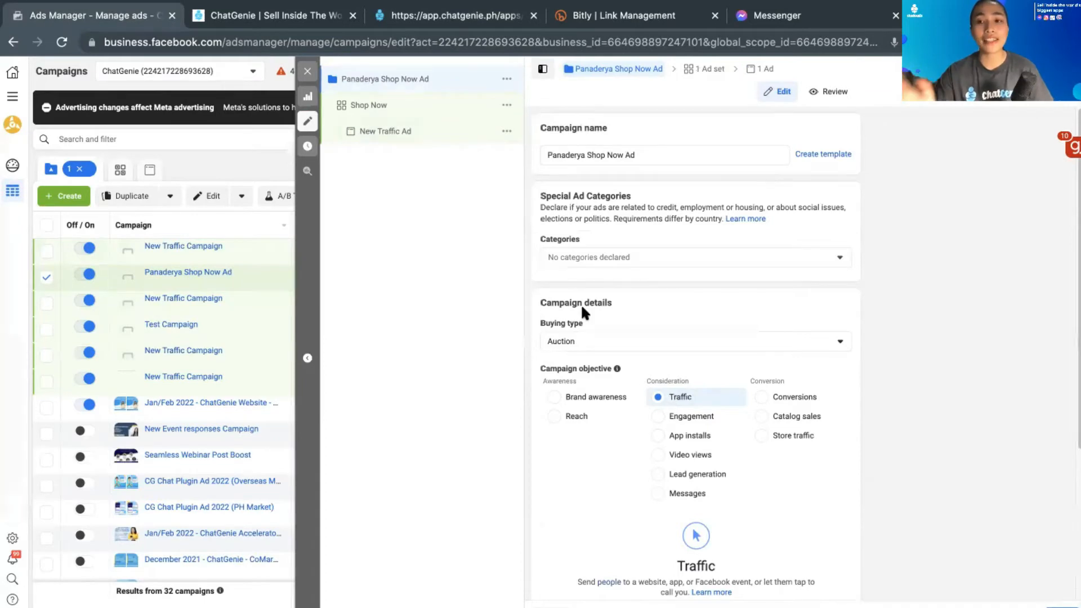
# Open the campaign's New Traffic Ad for editing and choose Single image or video as its format.
pyautogui.click(408, 140)
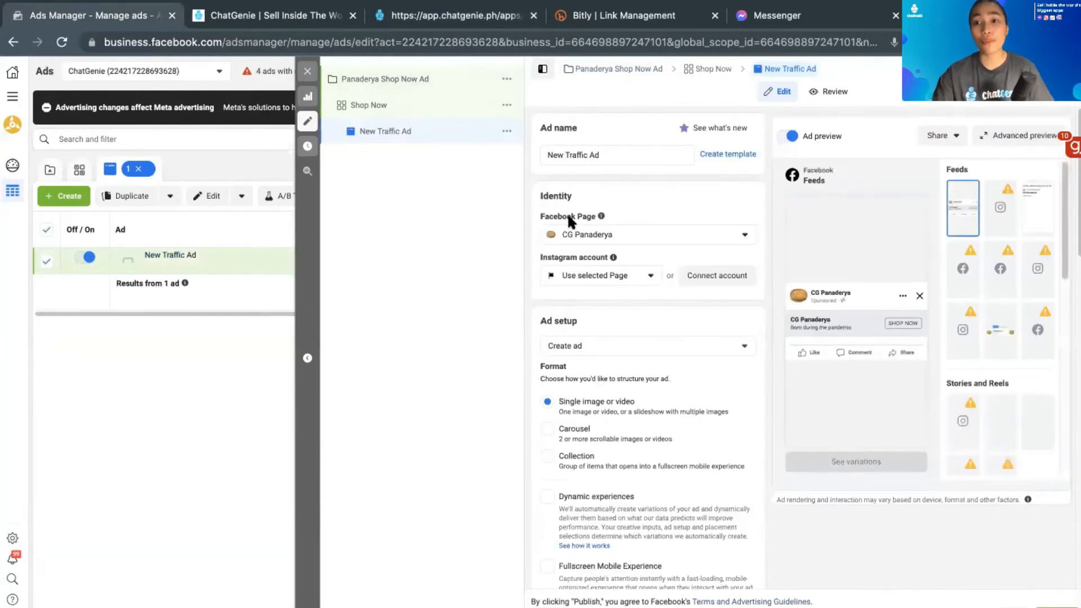
pyautogui.scroll(-1, 598, 273)
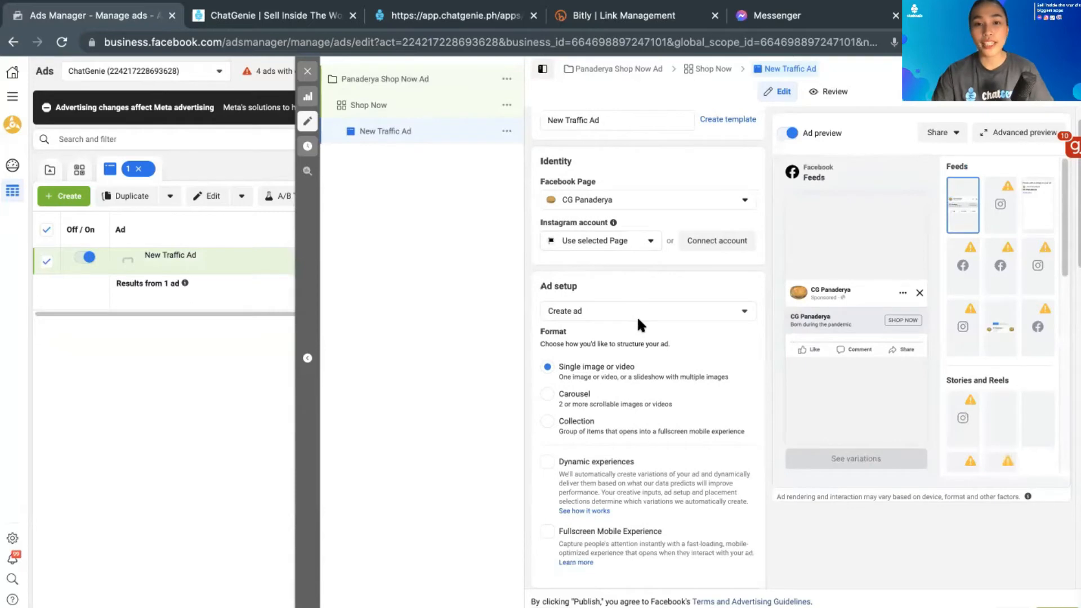
pyautogui.scroll(-1, 637, 315)
pyautogui.scroll(-1, 589, 272)
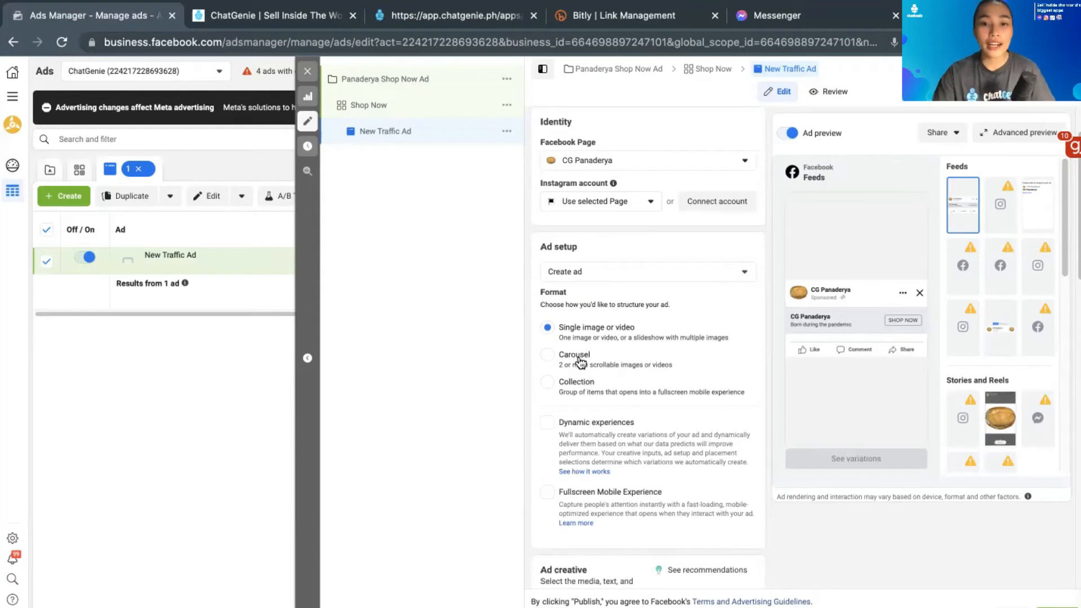
pyautogui.scroll(-1, 580, 362)
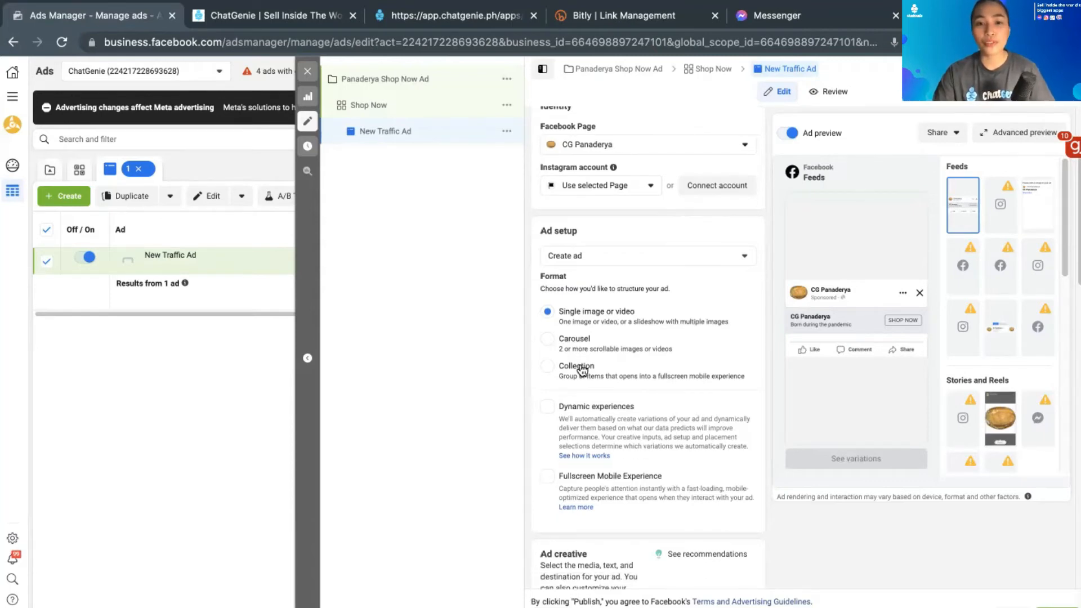
pyautogui.scroll(-2, 580, 369)
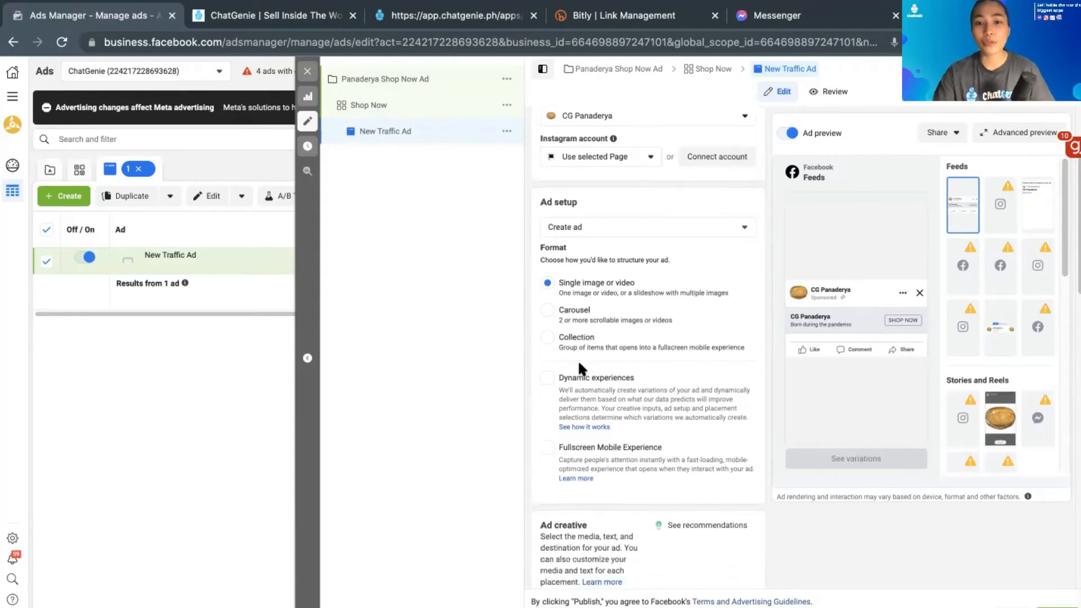
pyautogui.click(549, 282)
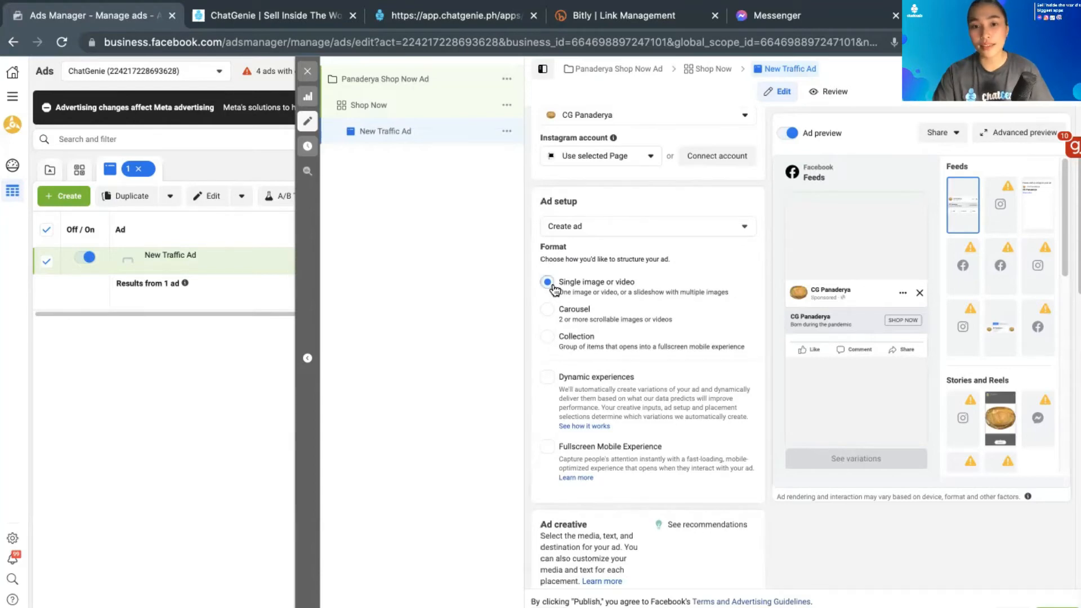
# Add the 1366 × 1366 bread image from the CG Panaderya page as the ad's media, keeping the original crops and allowing enhancements.
pyautogui.scroll(-7, 553, 287)
pyautogui.scroll(-5, 543, 419)
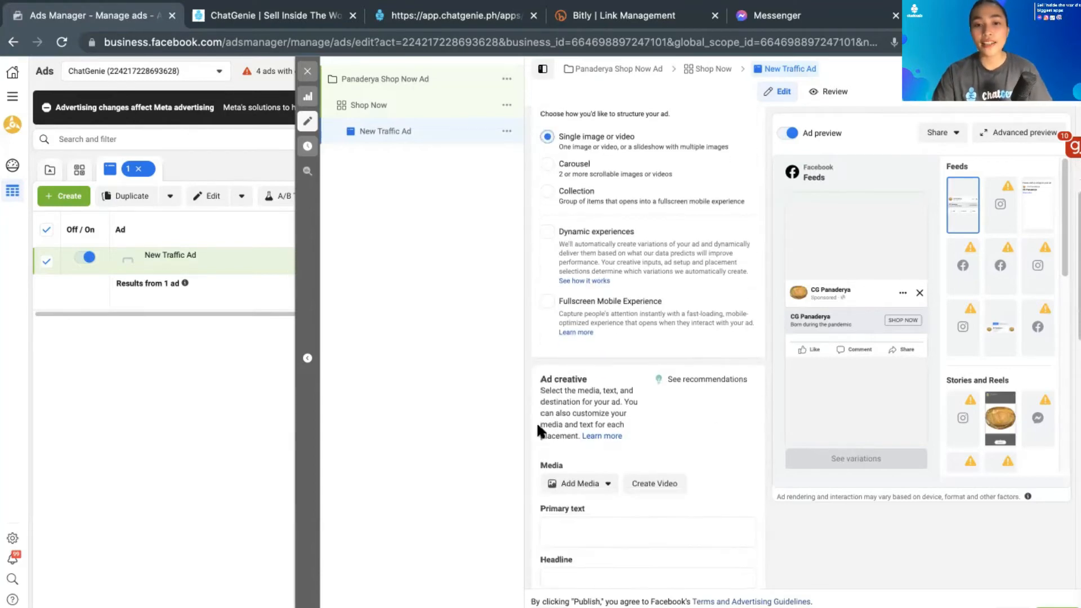
pyautogui.scroll(-4, 554, 405)
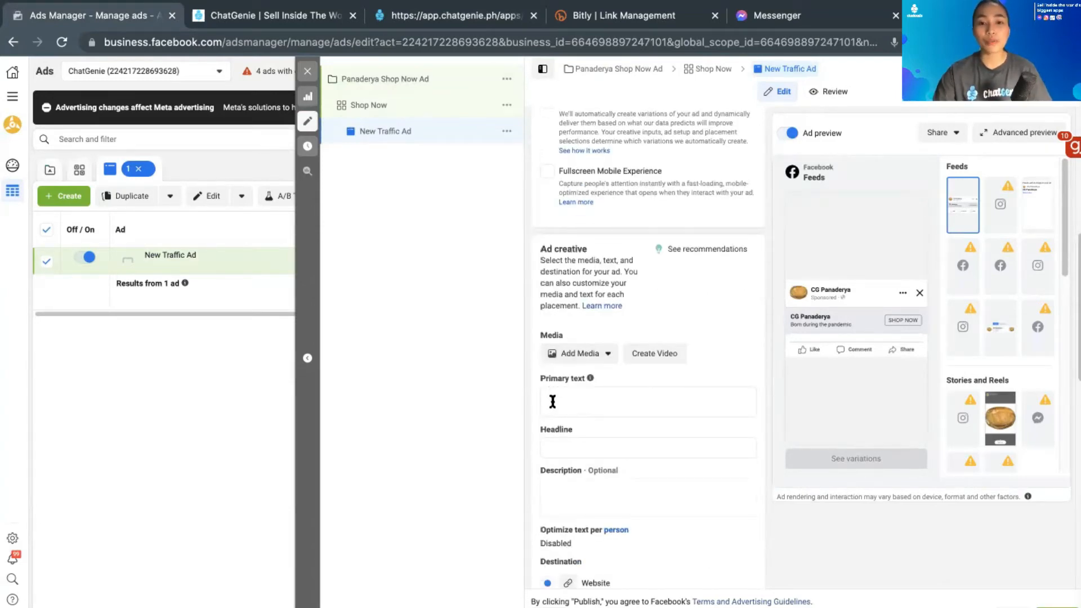
pyautogui.scroll(-3, 553, 401)
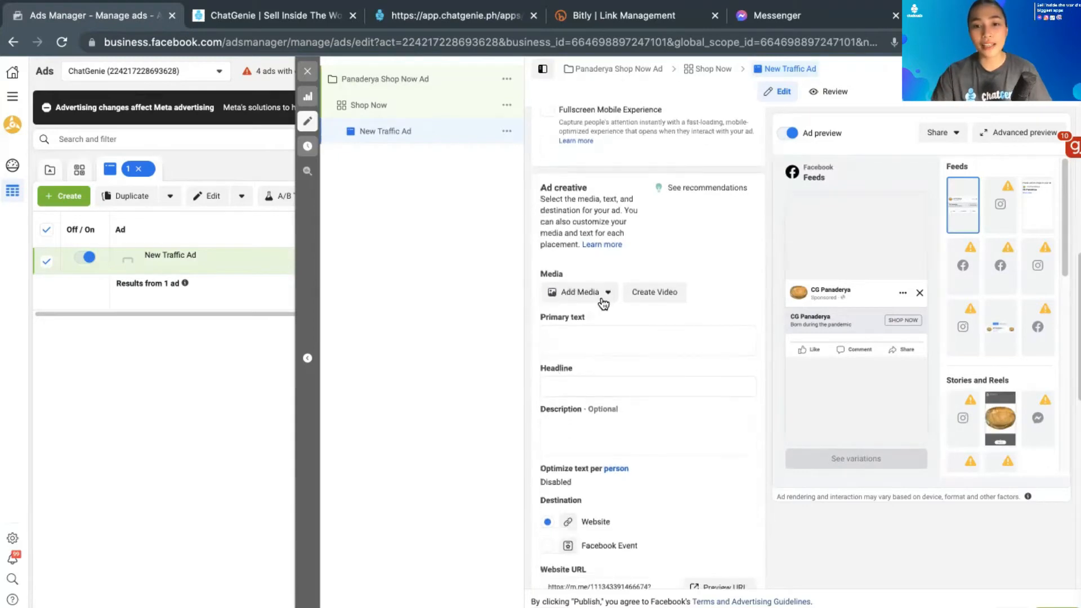
pyautogui.click(602, 298)
pyautogui.click(590, 319)
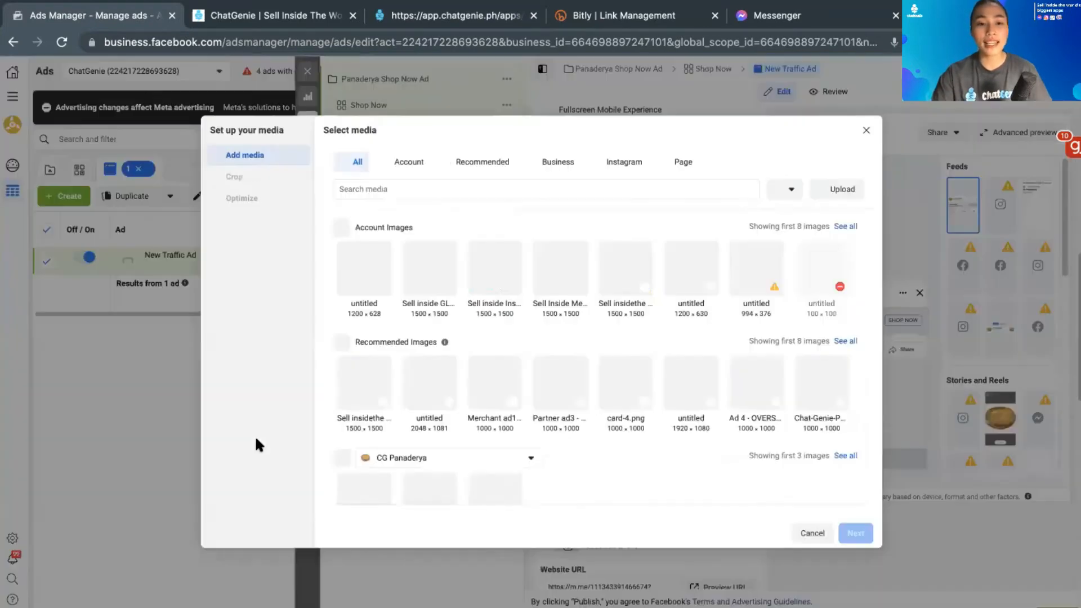
pyautogui.scroll(-1, 872, 477)
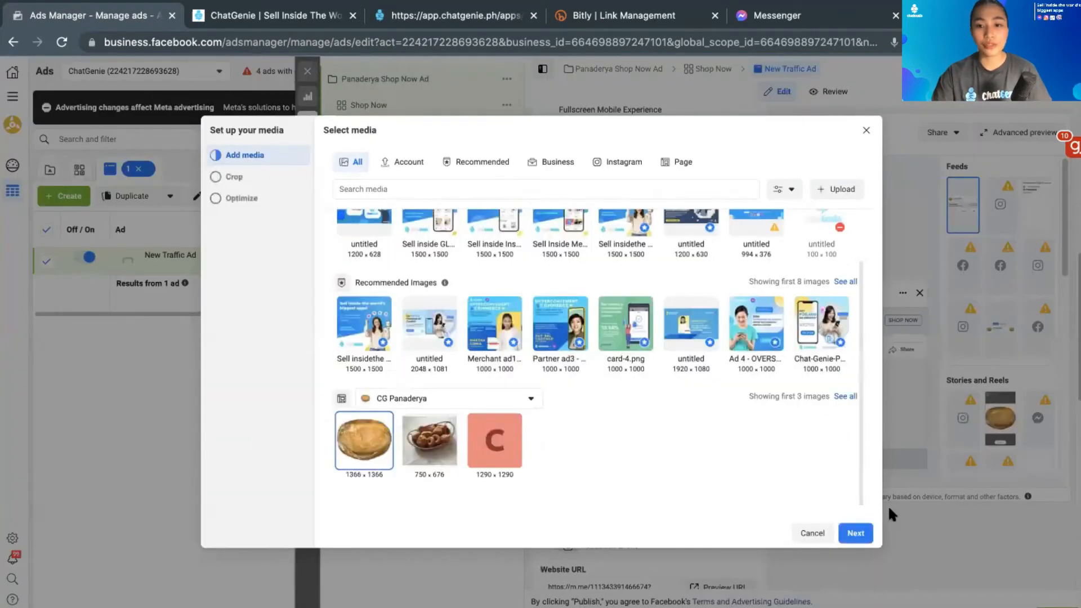
pyautogui.click(854, 535)
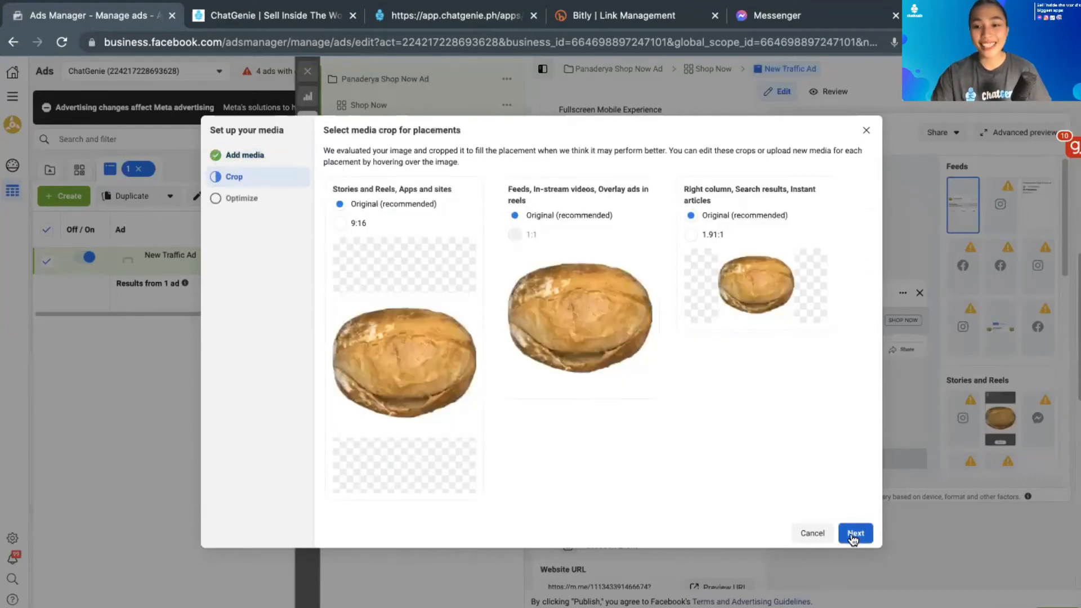
pyautogui.click(854, 533)
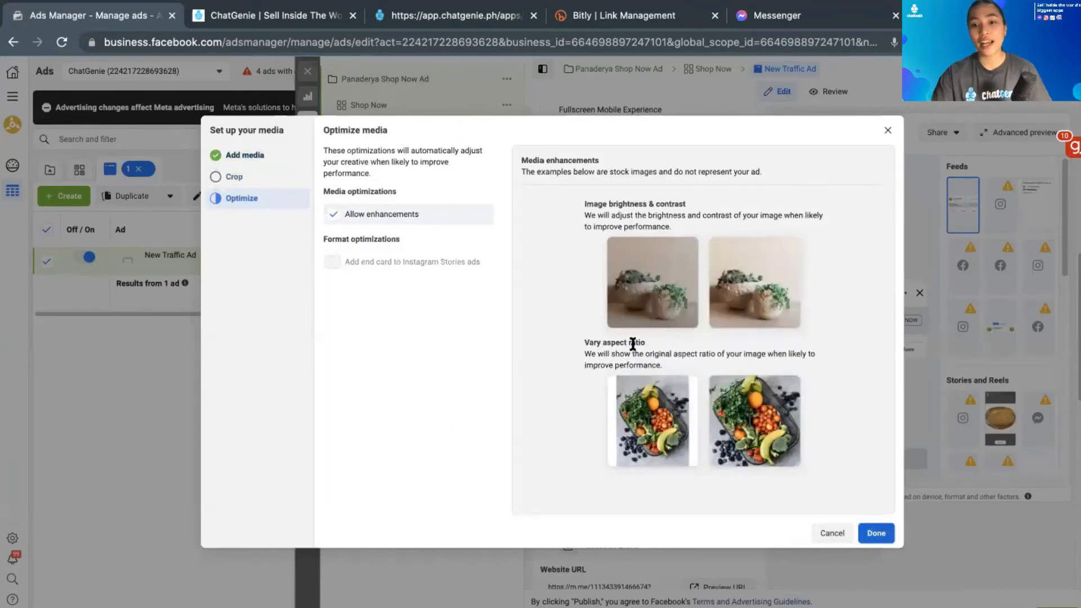
pyautogui.click(874, 535)
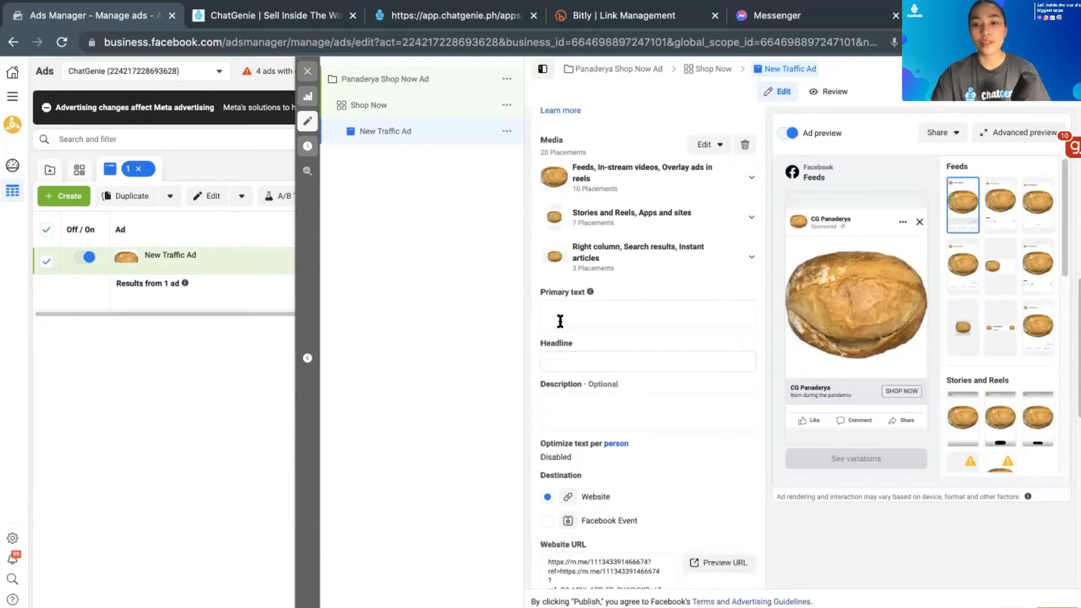
# Enter "Sourdough Loaf" as the ad's primary text.
pyautogui.click(560, 321)
pyautogui.write('Sourdo')
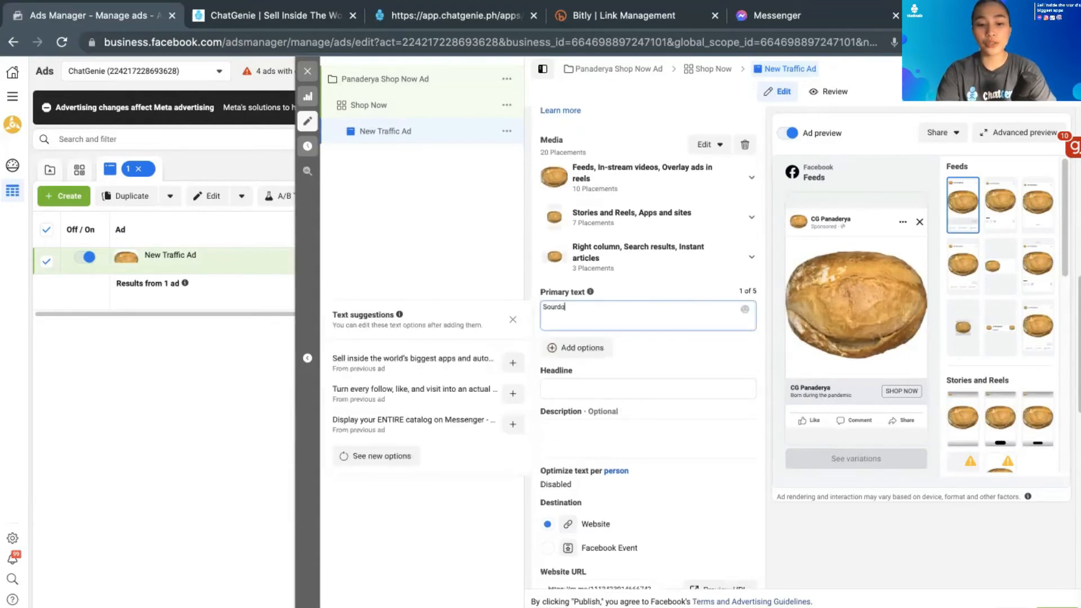
pyautogui.write('ugh Load')
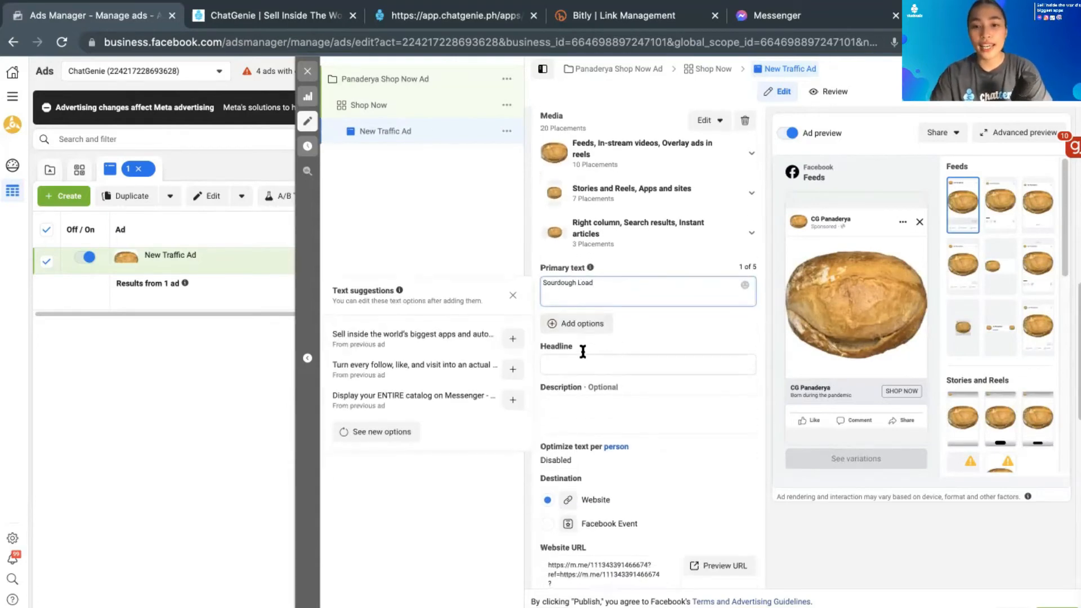
pyautogui.click(583, 361)
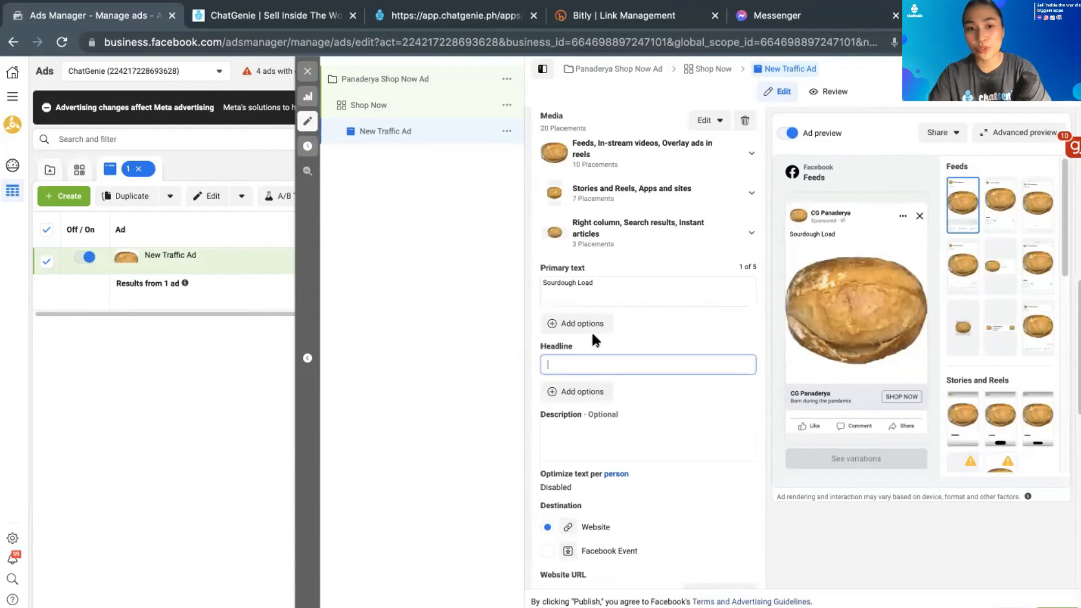
pyautogui.scroll(-1, 596, 292)
pyautogui.click(598, 251)
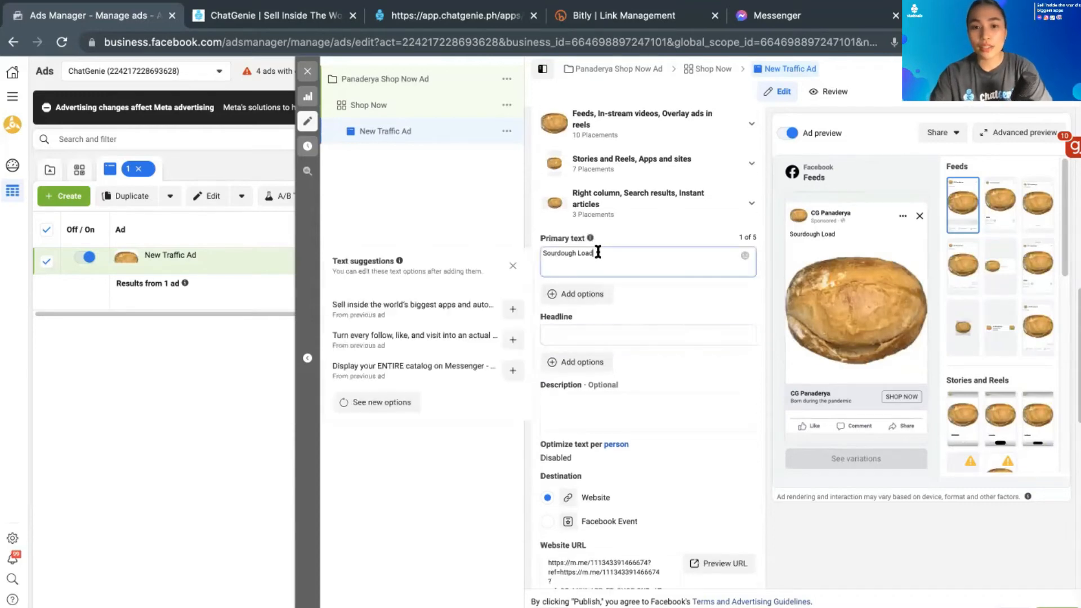
pyautogui.press('BackSpace')
pyautogui.write('f')
pyautogui.scroll(-1, 588, 310)
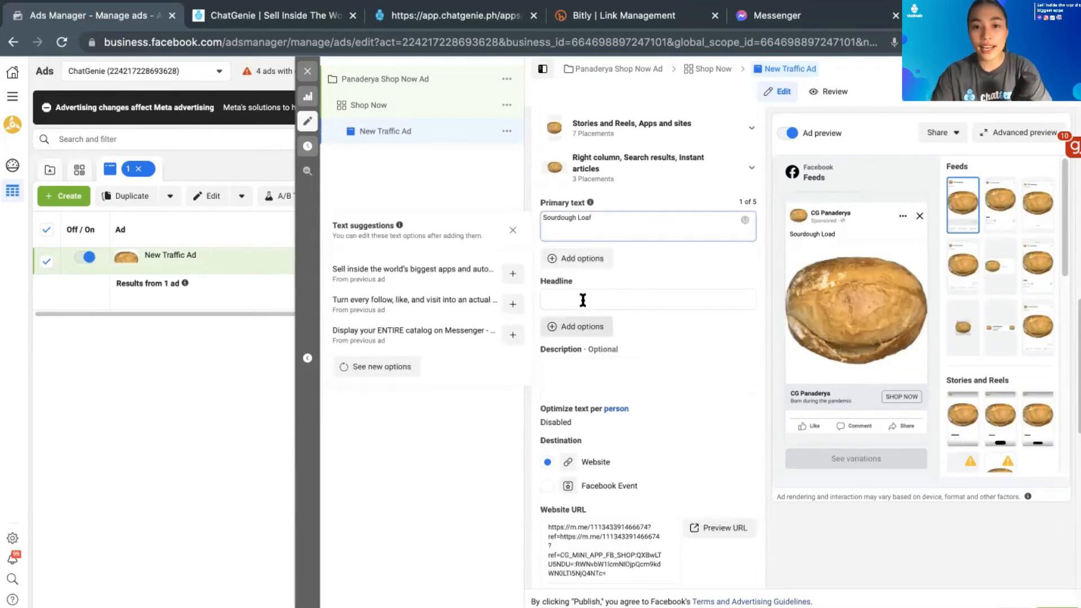
# Set the ad's headline to "Sourdough Loaf".
pyautogui.click(583, 297)
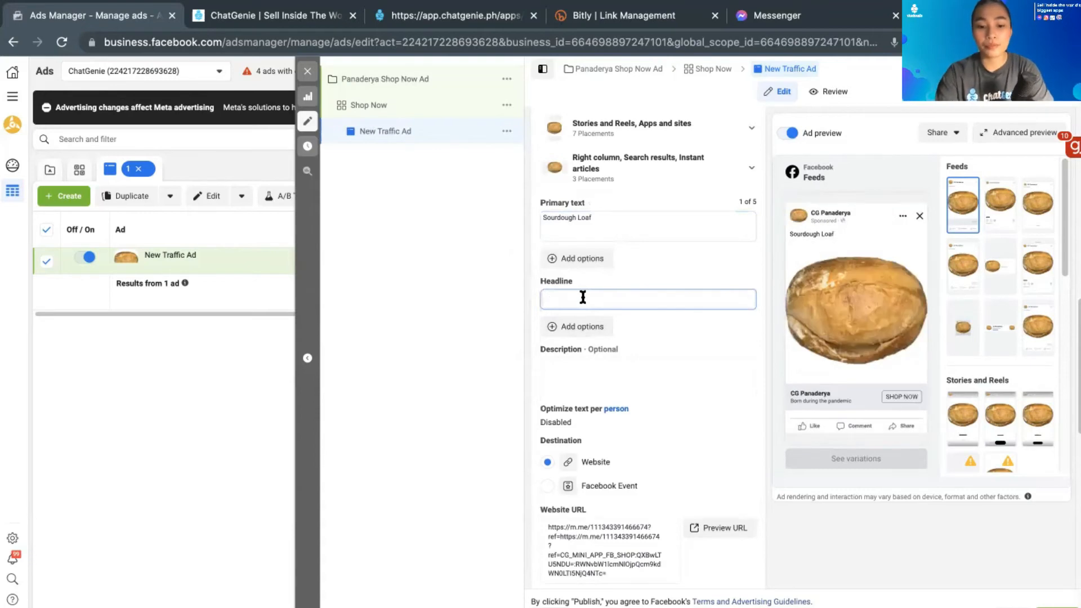
pyautogui.write('Sourdou')
pyautogui.write('gh Loaf')
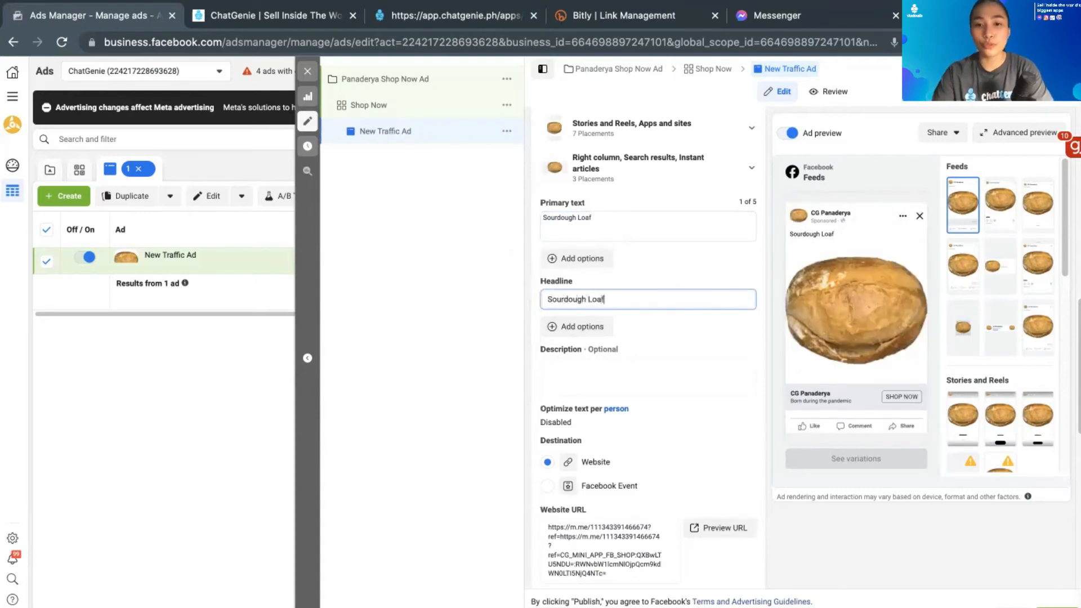
# Write "Best Sourdough Loaf in town!" as the ad's description, reusing the product name from the headline.
pyautogui.scroll(-1, 586, 313)
pyautogui.click(583, 323)
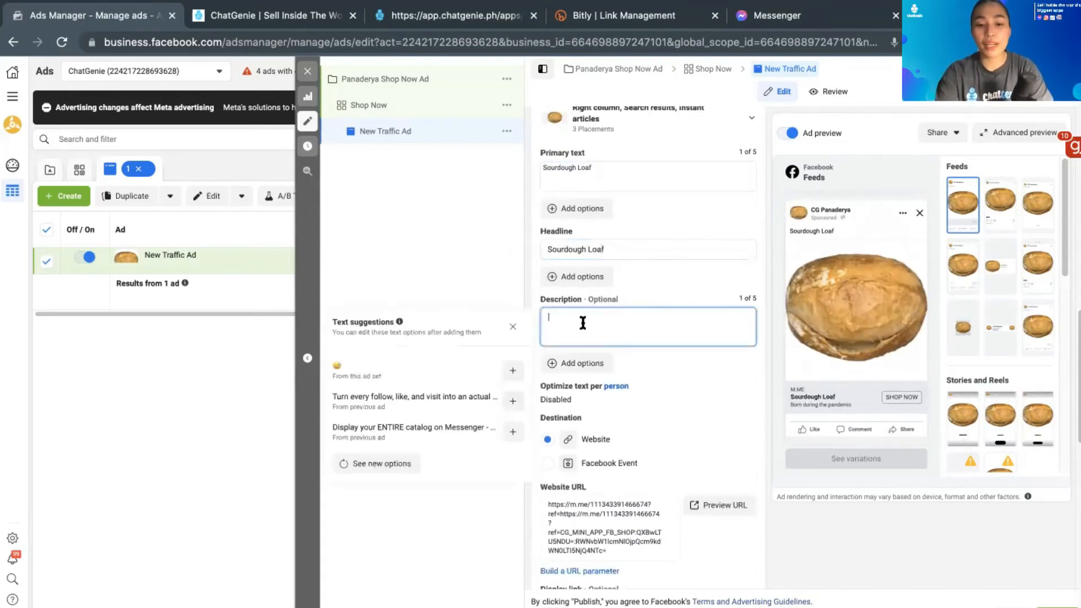
pyautogui.write('Best')
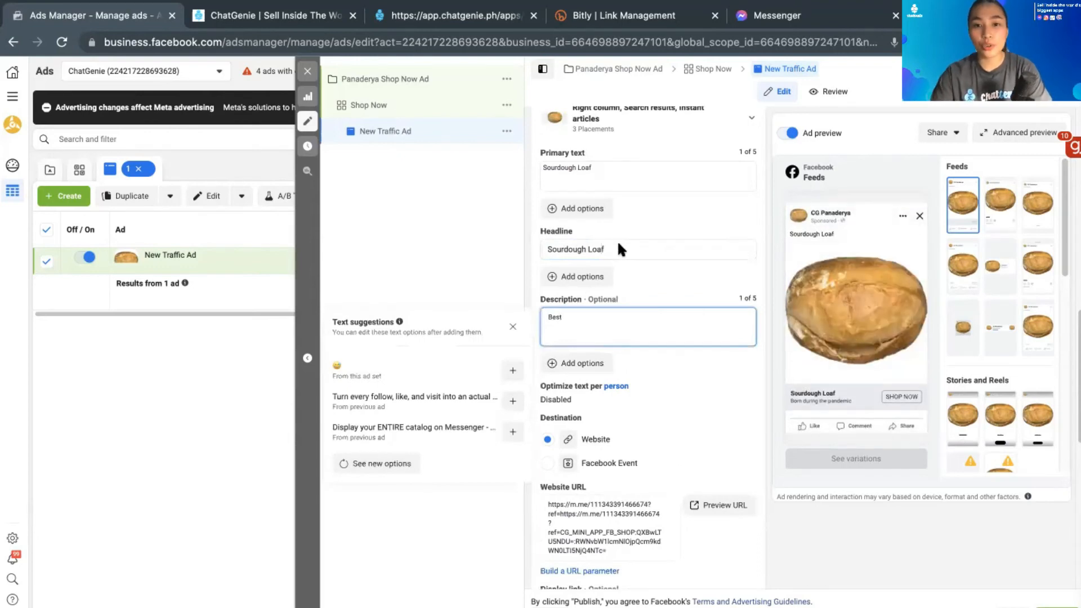
pyautogui.tripleClick(619, 244)
pyautogui.hotkey('ctrl', 'c')
pyautogui.click(587, 319)
pyautogui.hotkey('ctrl', 'v')
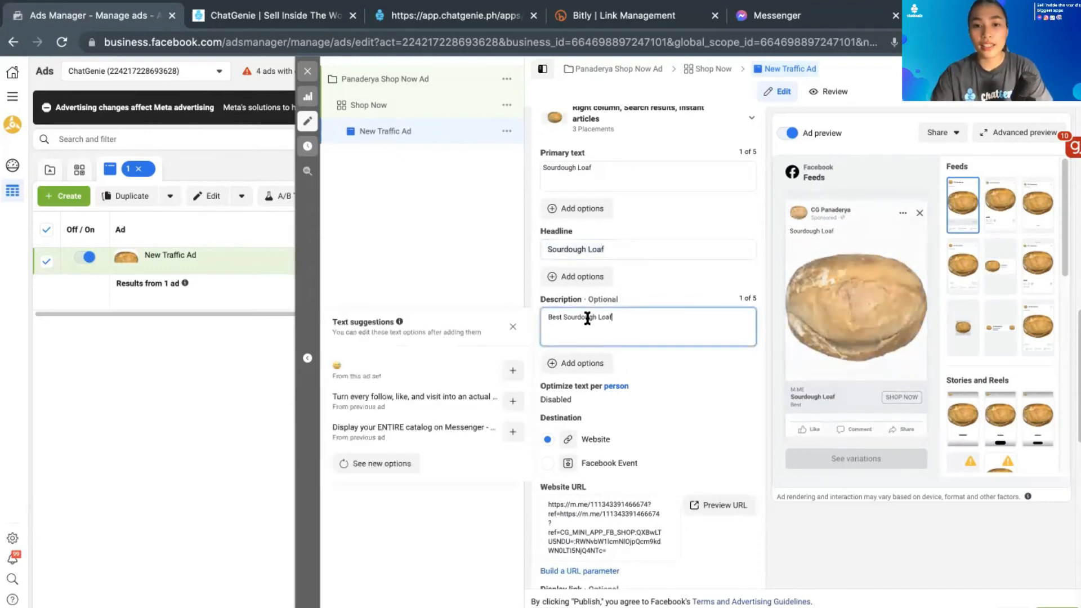
pyautogui.write('in town!')
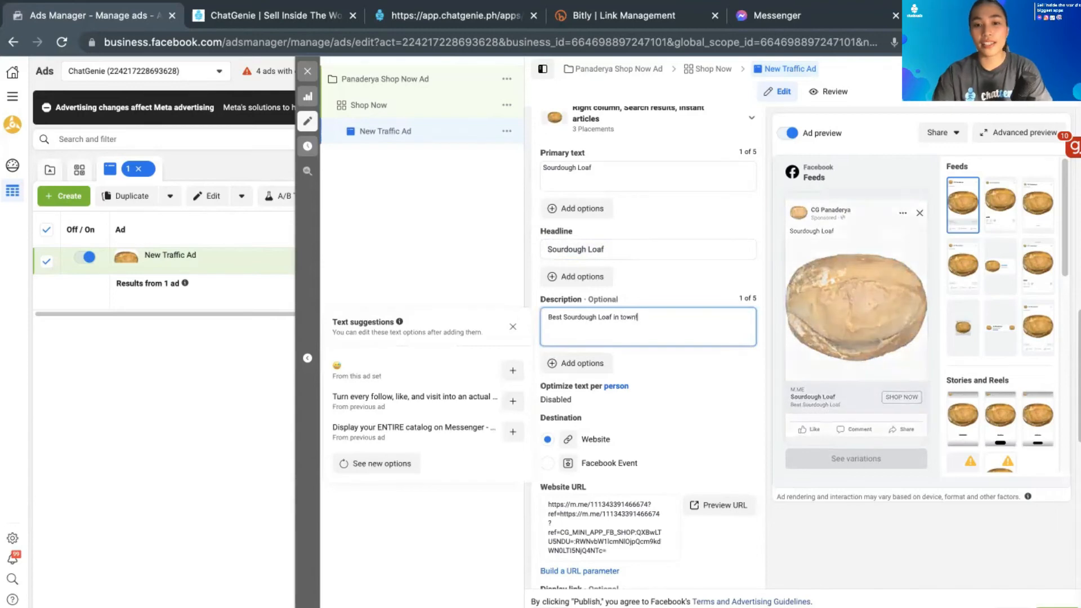
# Copy the referral link created April 6, 2022 10:24 AM from the ChatGenie referral list and return to the ad in Ads Manager.
pyautogui.scroll(-1, 650, 373)
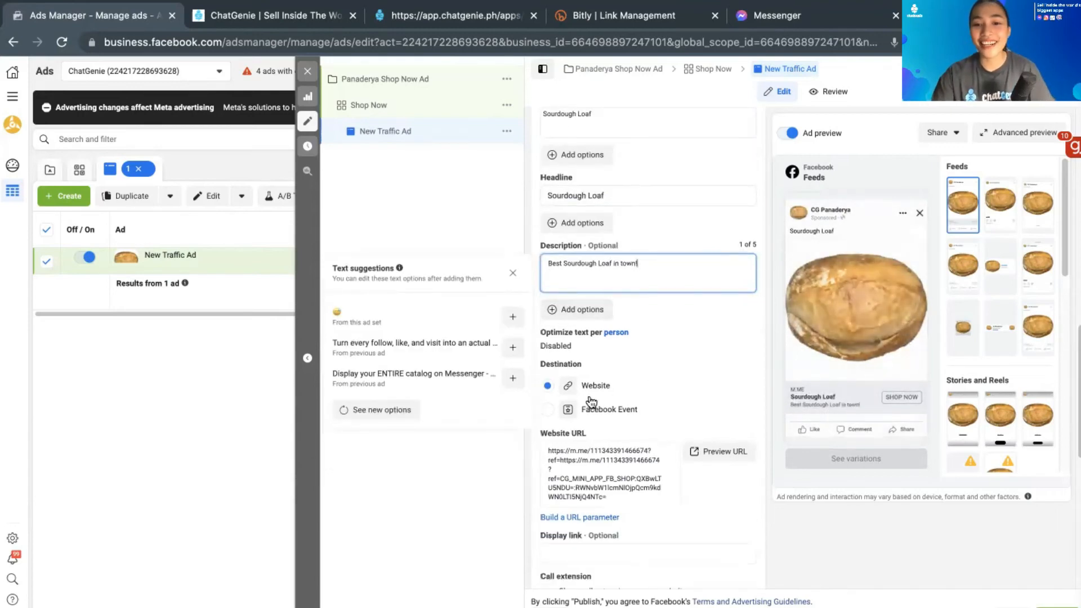
pyautogui.scroll(-1, 569, 371)
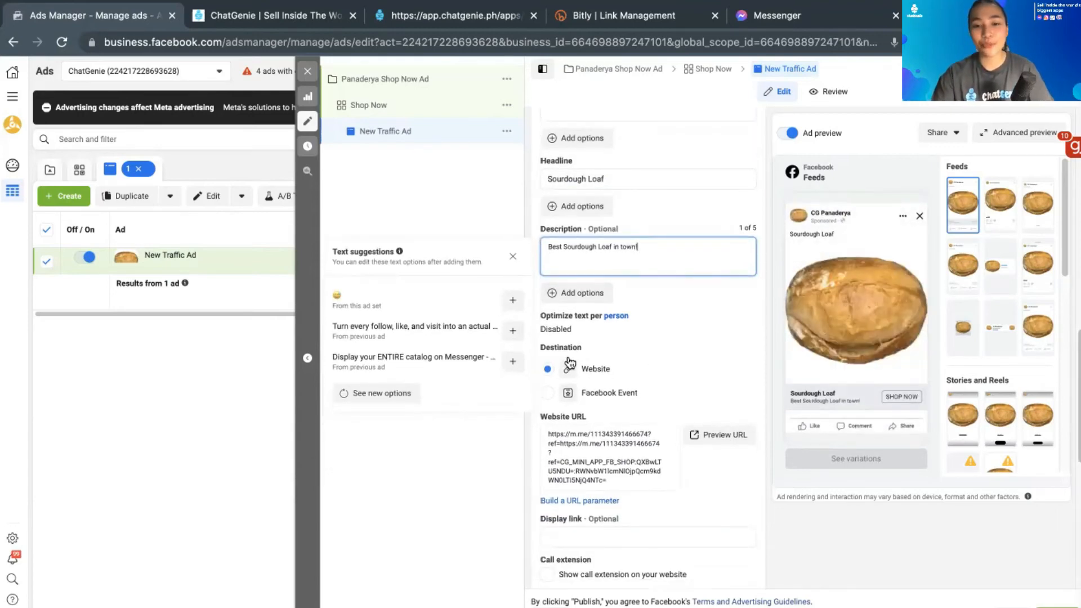
pyautogui.scroll(-1, 570, 374)
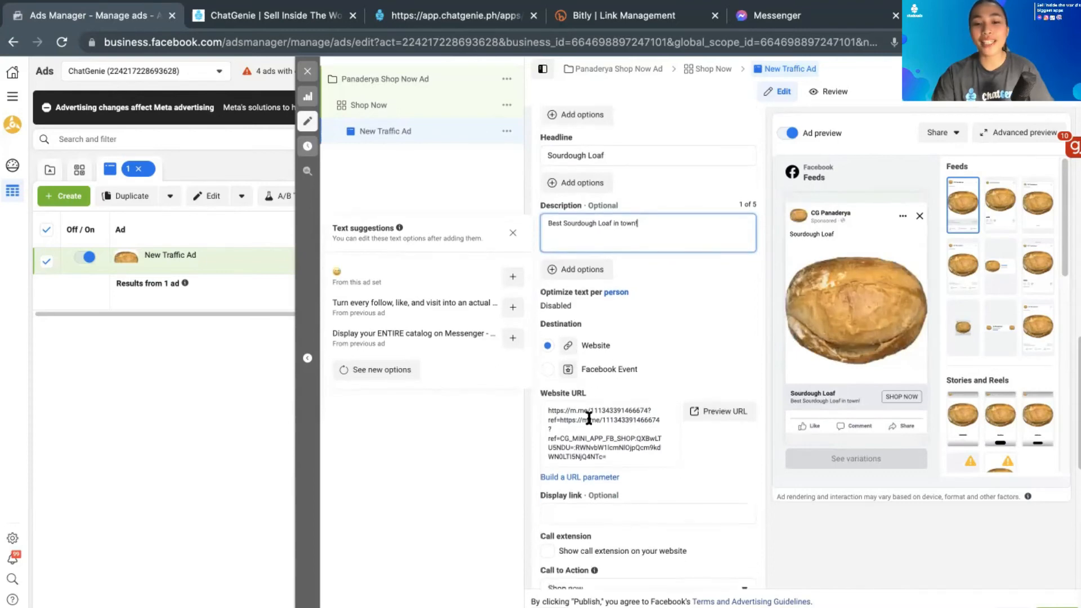
pyautogui.scroll(3, 536, 286)
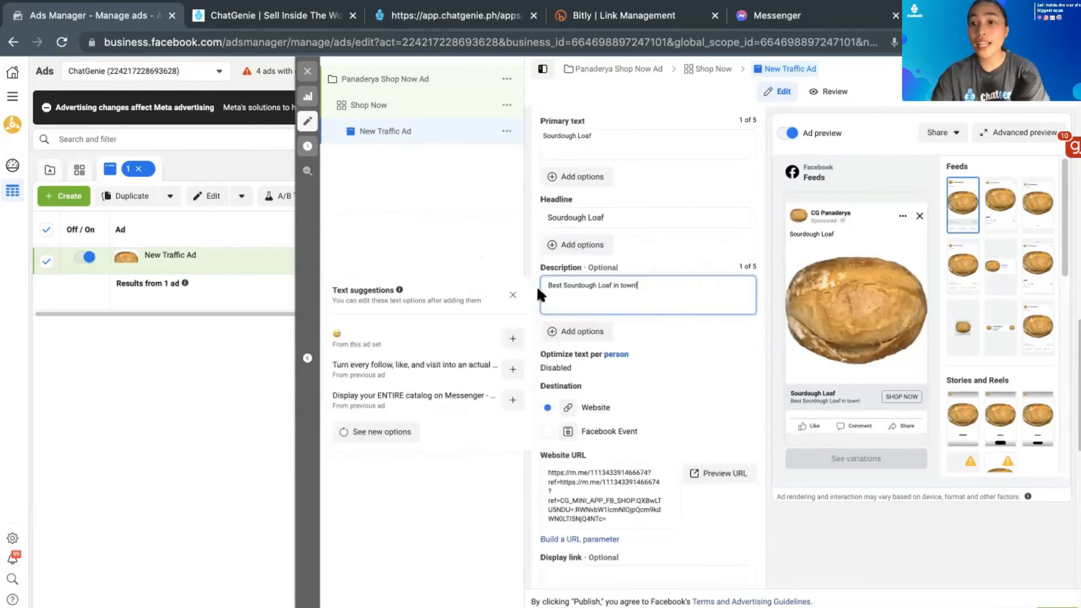
pyautogui.click(380, 20)
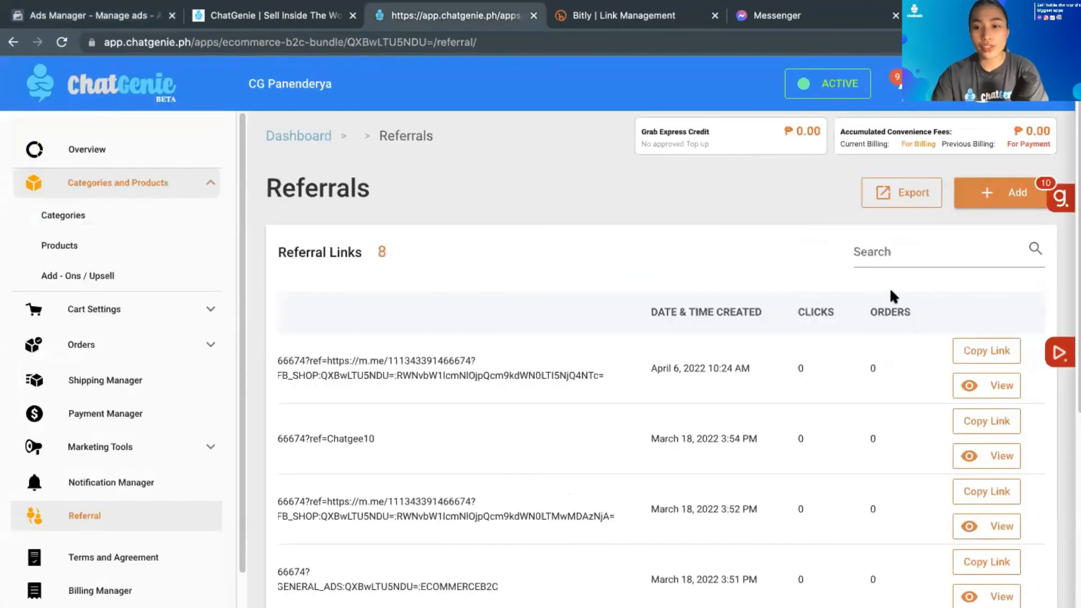
pyautogui.click(986, 353)
pyautogui.click(47, 13)
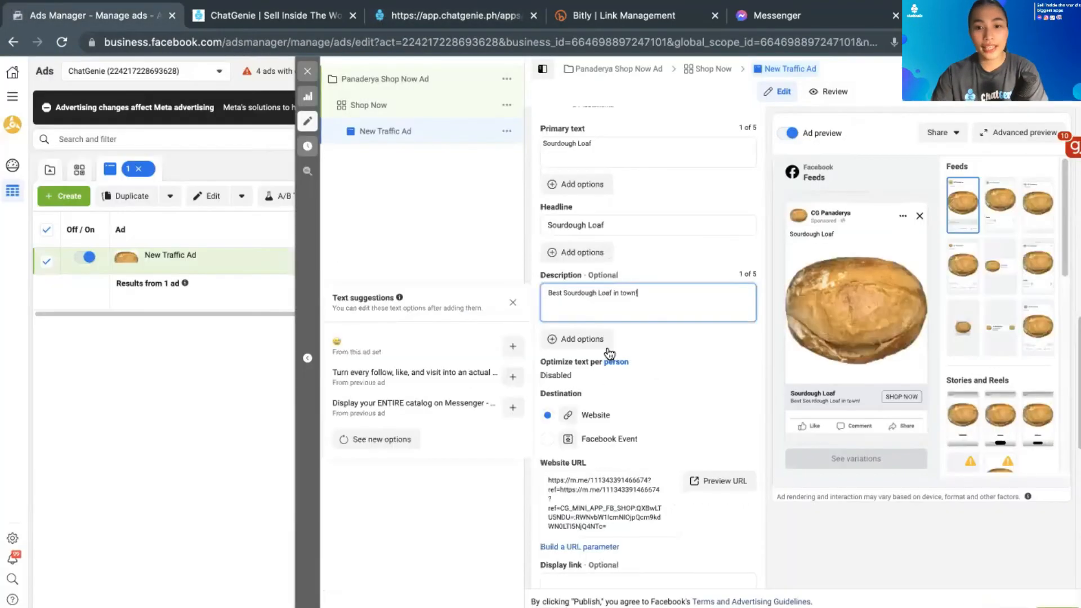
# Replace the ad's Website URL with the copied referral link.
pyautogui.scroll(-2, 607, 431)
pyautogui.scroll(-1, 607, 435)
pyautogui.click(610, 398)
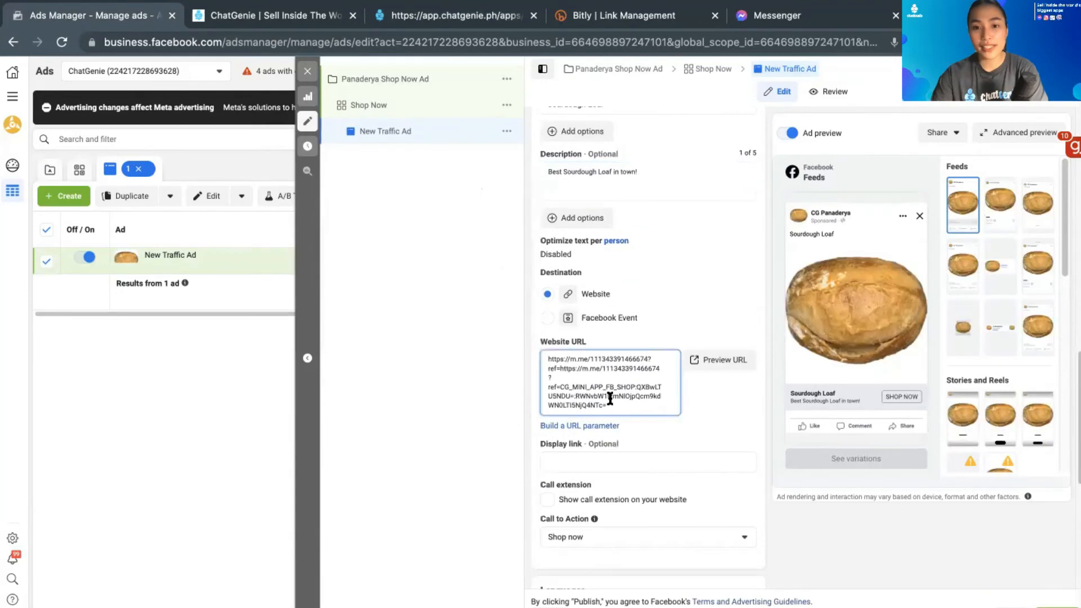
pyautogui.hotkey('ctrl', 'a')
pyautogui.hotkey('ctrl', 'v')
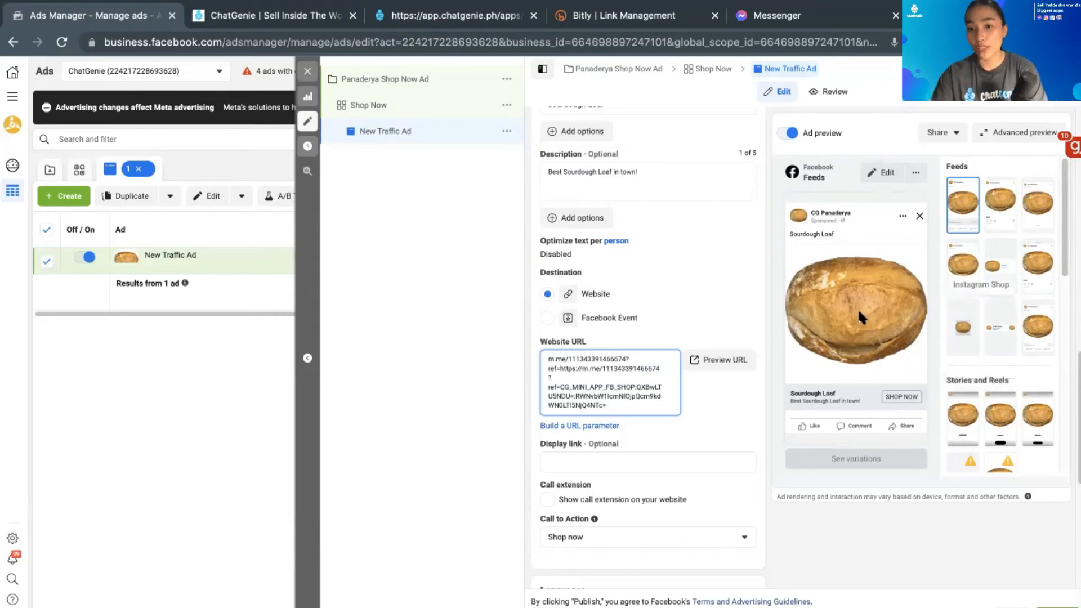
pyautogui.scroll(-1, 623, 359)
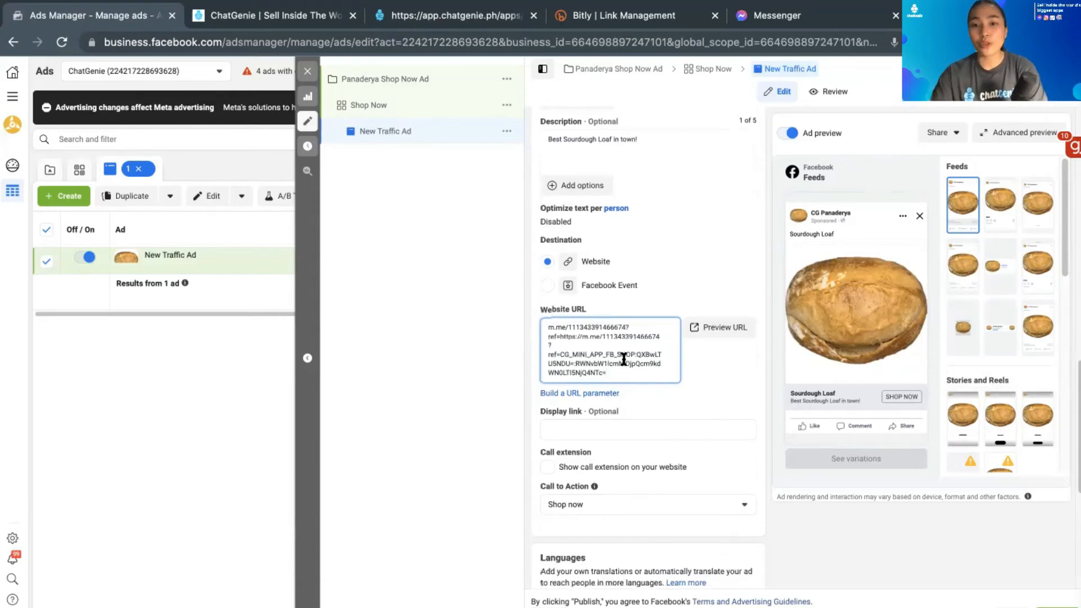
pyautogui.scroll(5, 623, 359)
pyautogui.scroll(-1, 622, 358)
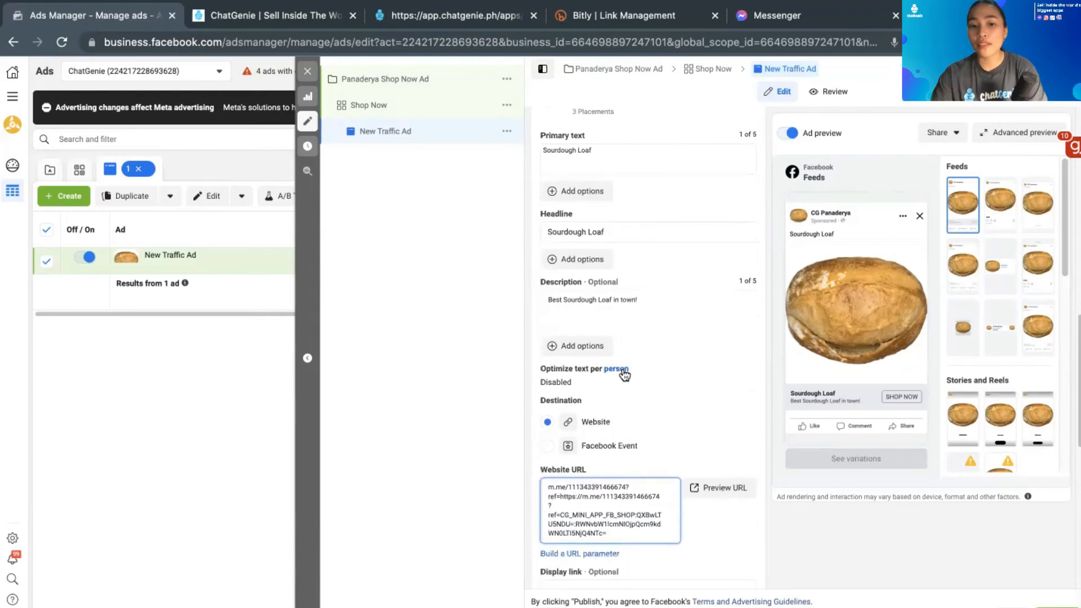
pyautogui.scroll(1, 587, 489)
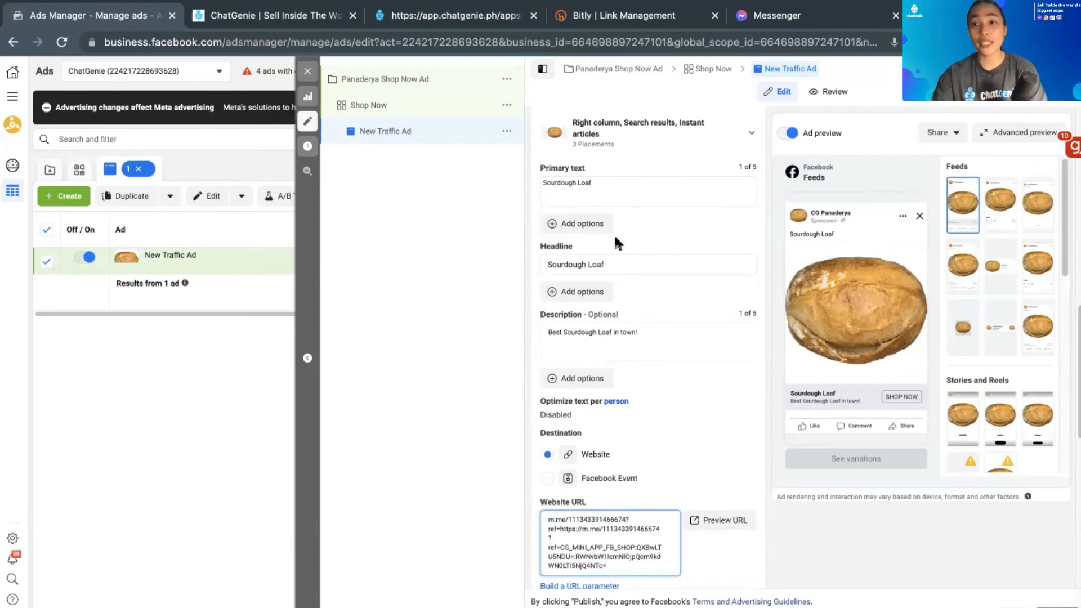
pyautogui.scroll(-3, 613, 234)
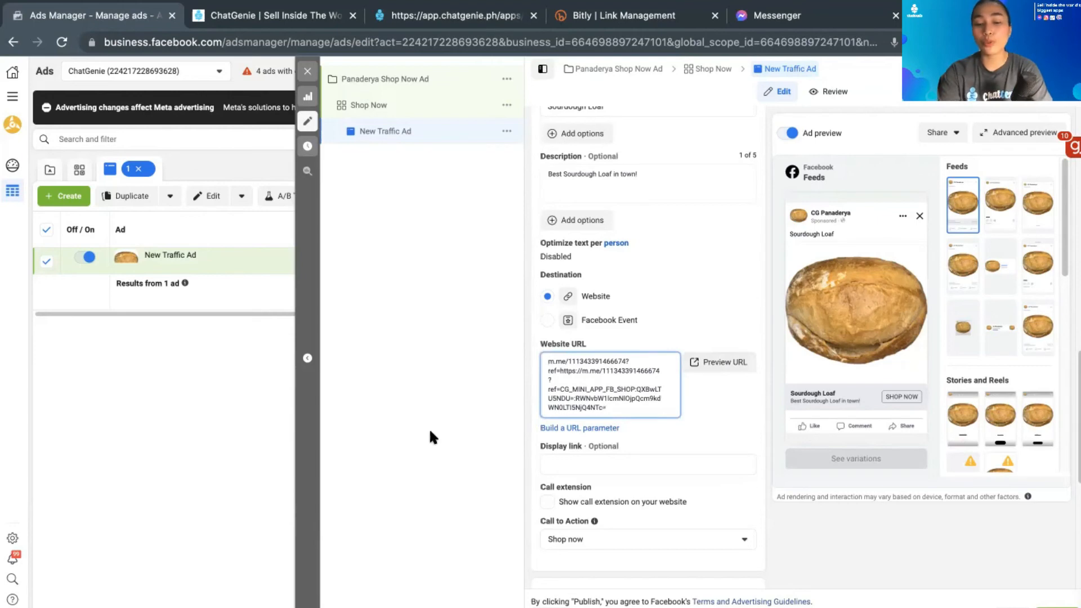
pyautogui.write('ht')
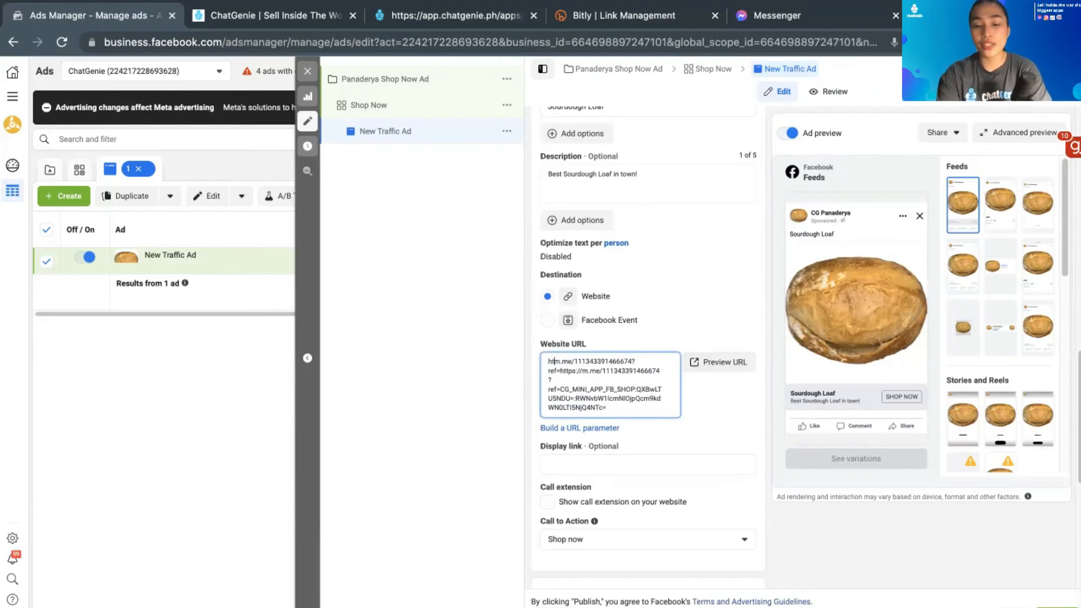
pyautogui.write('tps')
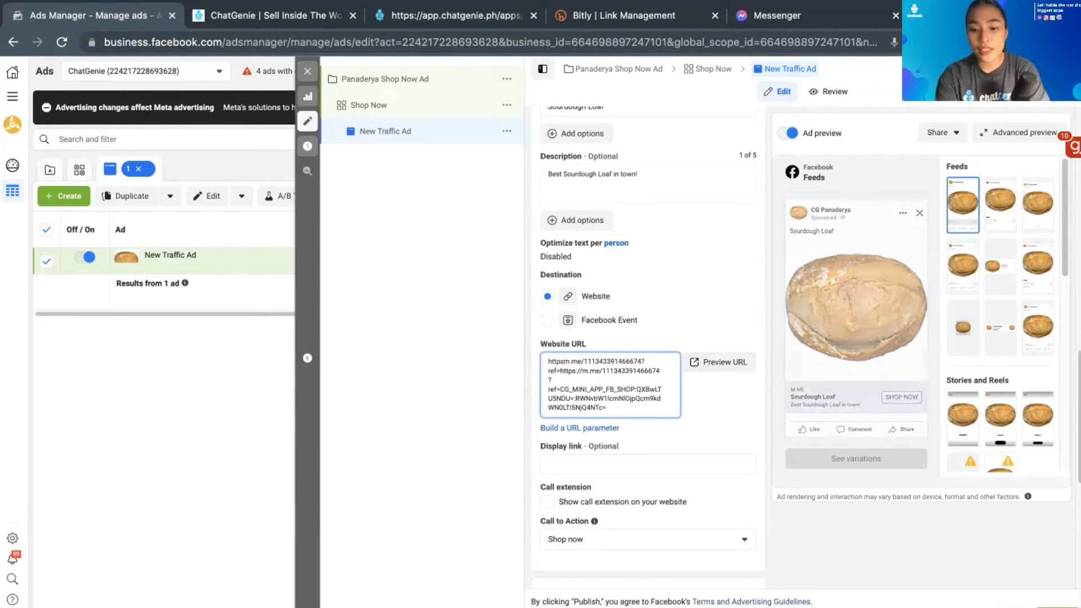
pyautogui.write('://')
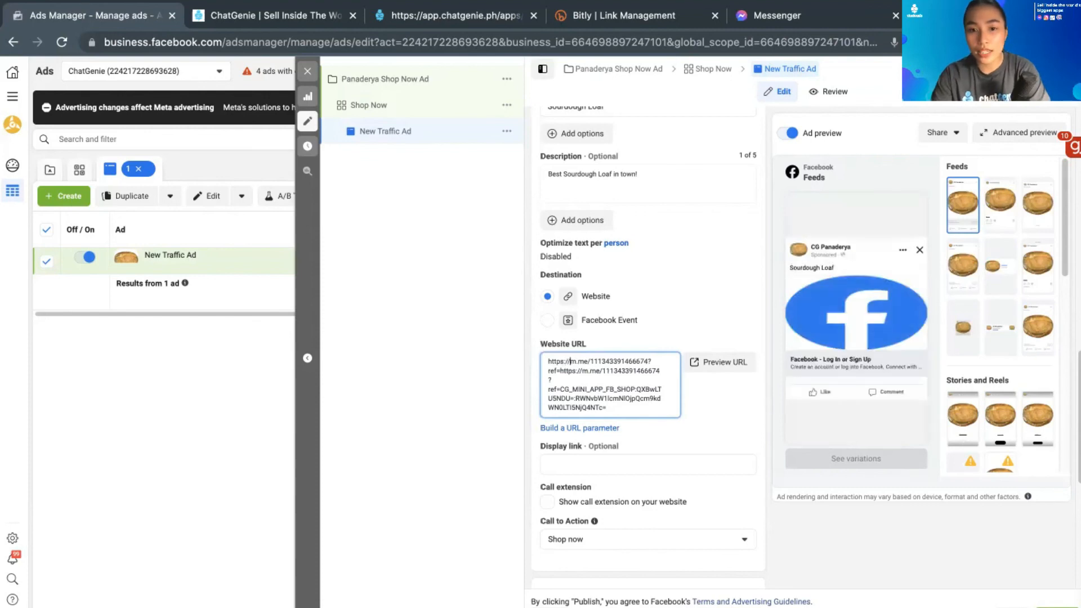
# Switch to Messenger to view the CG Panaderya chat that the link leads to, and return to the ad in Ads Manager.
pyautogui.scroll(-1, 624, 491)
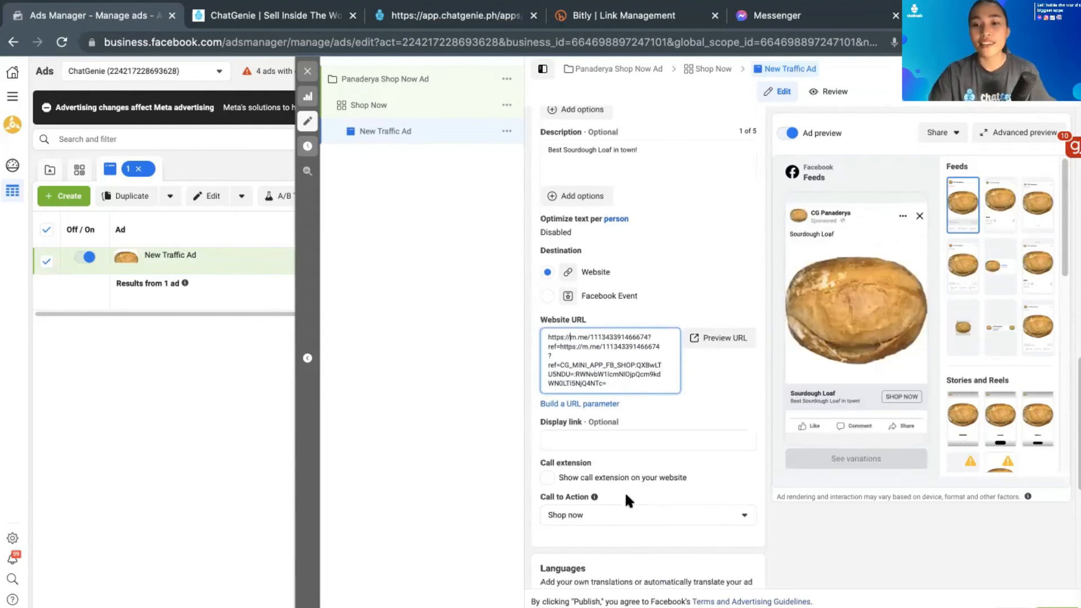
pyautogui.scroll(-5, 626, 497)
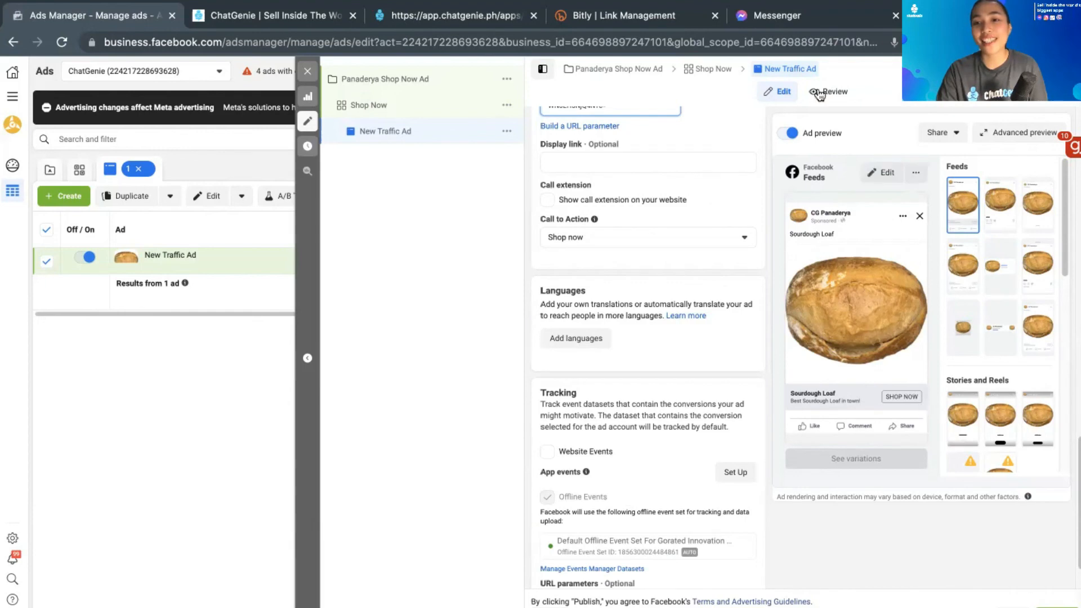
pyautogui.click(817, 17)
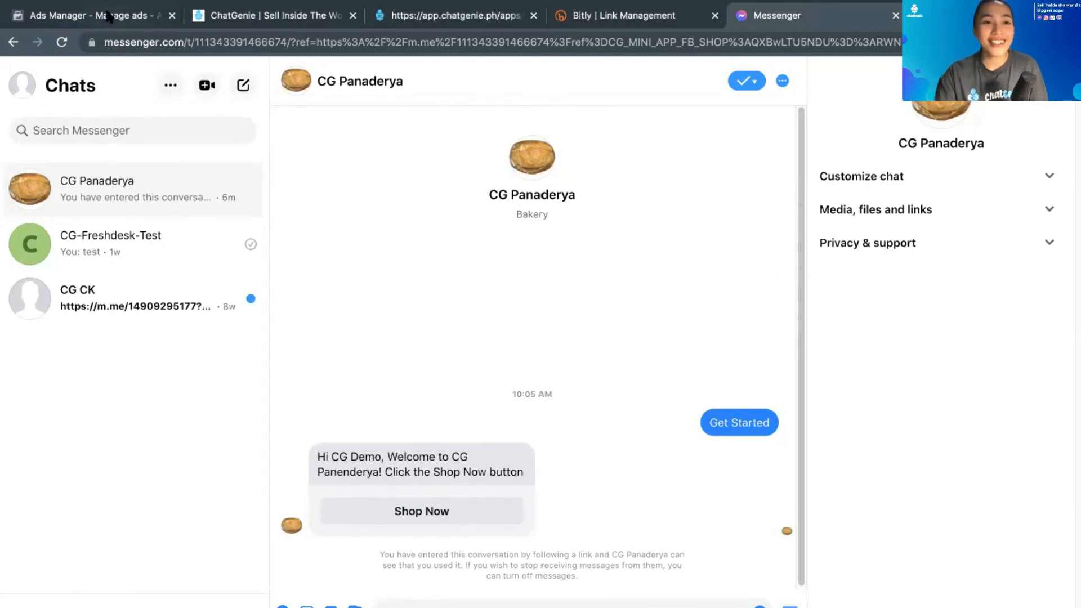
pyautogui.click(146, 14)
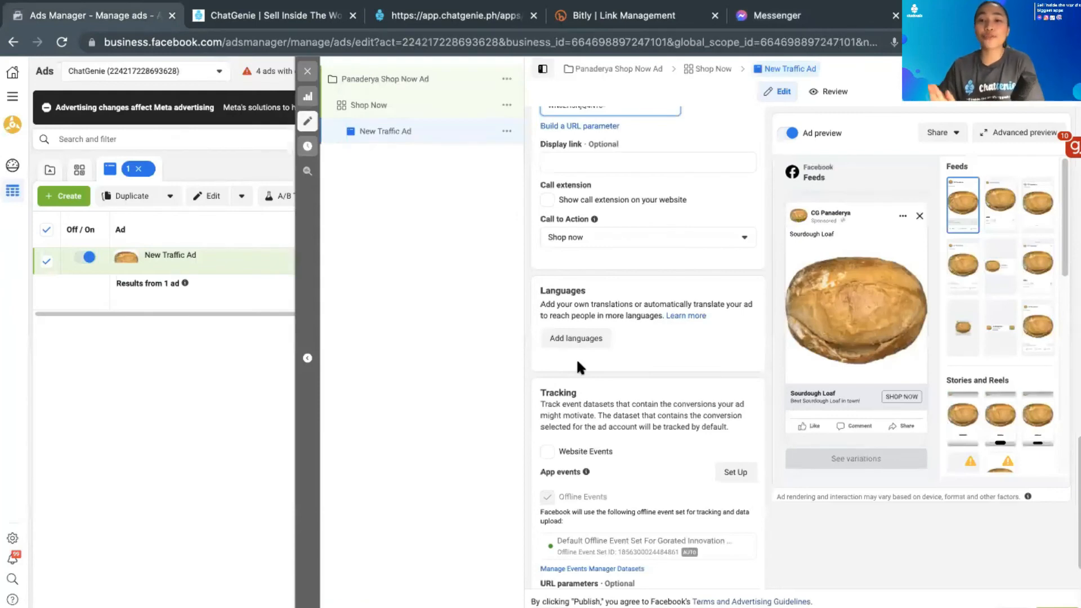